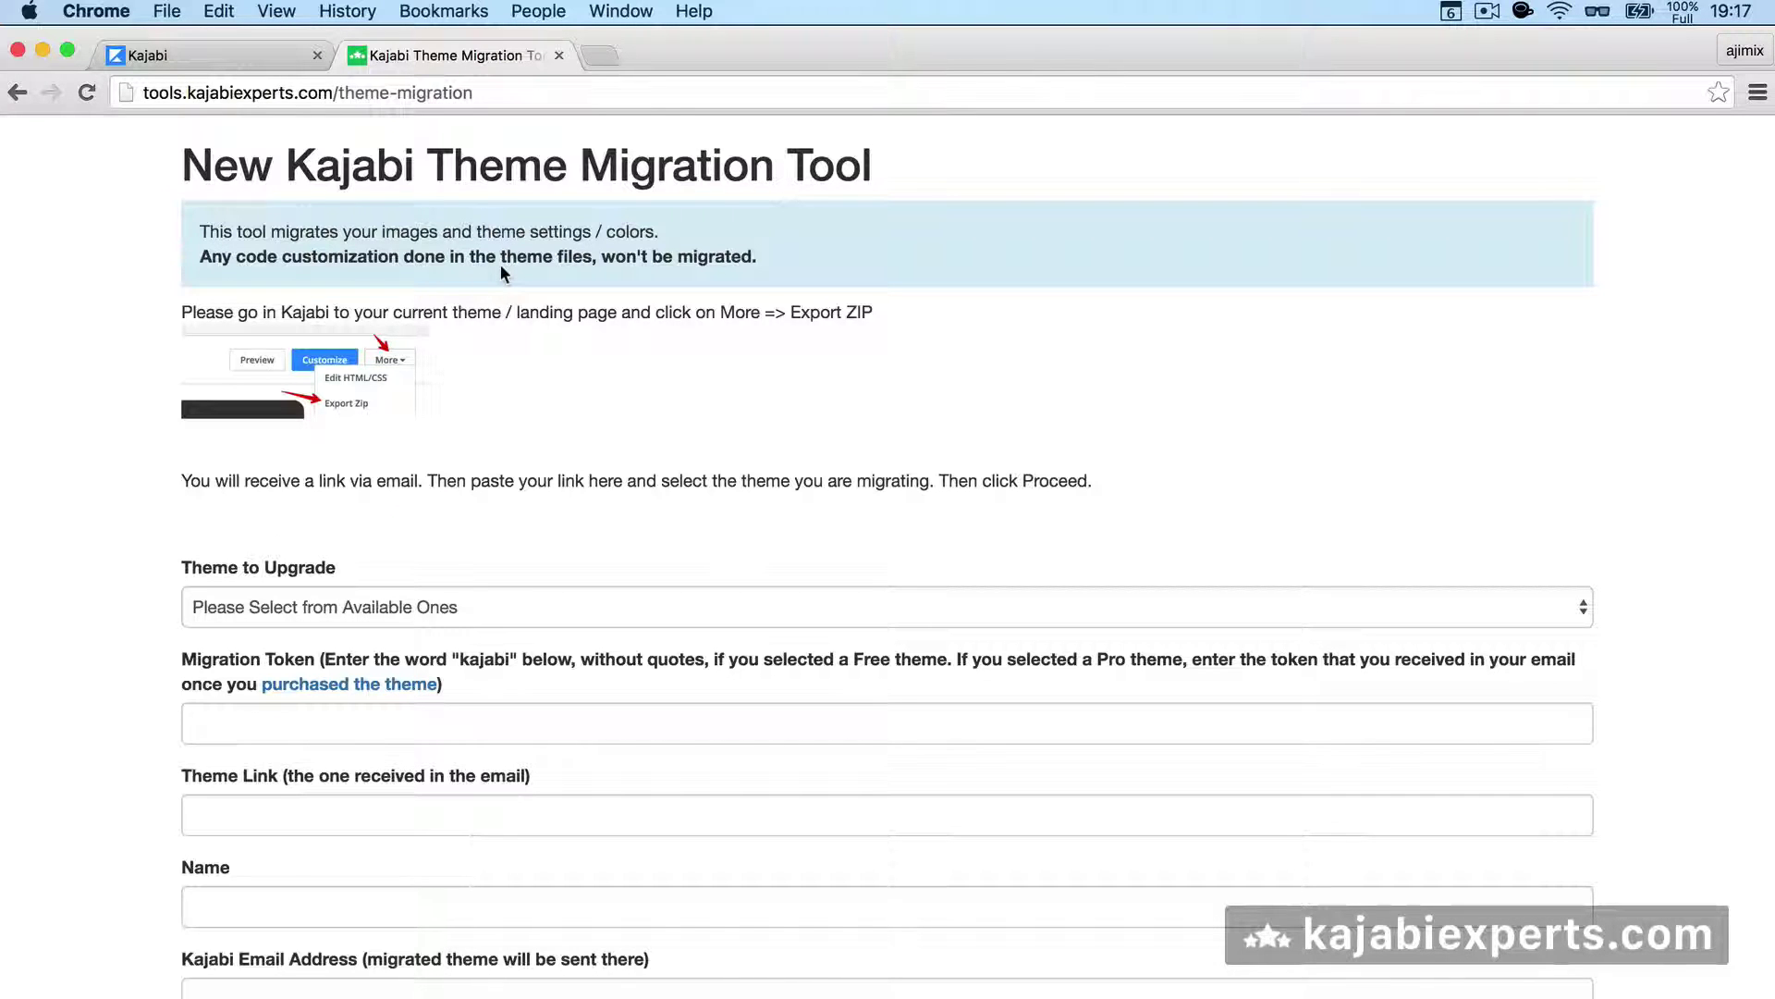
# - Export the Next Site theme from Kajabi's Appearance themes list
pyautogui.click(260, 60)
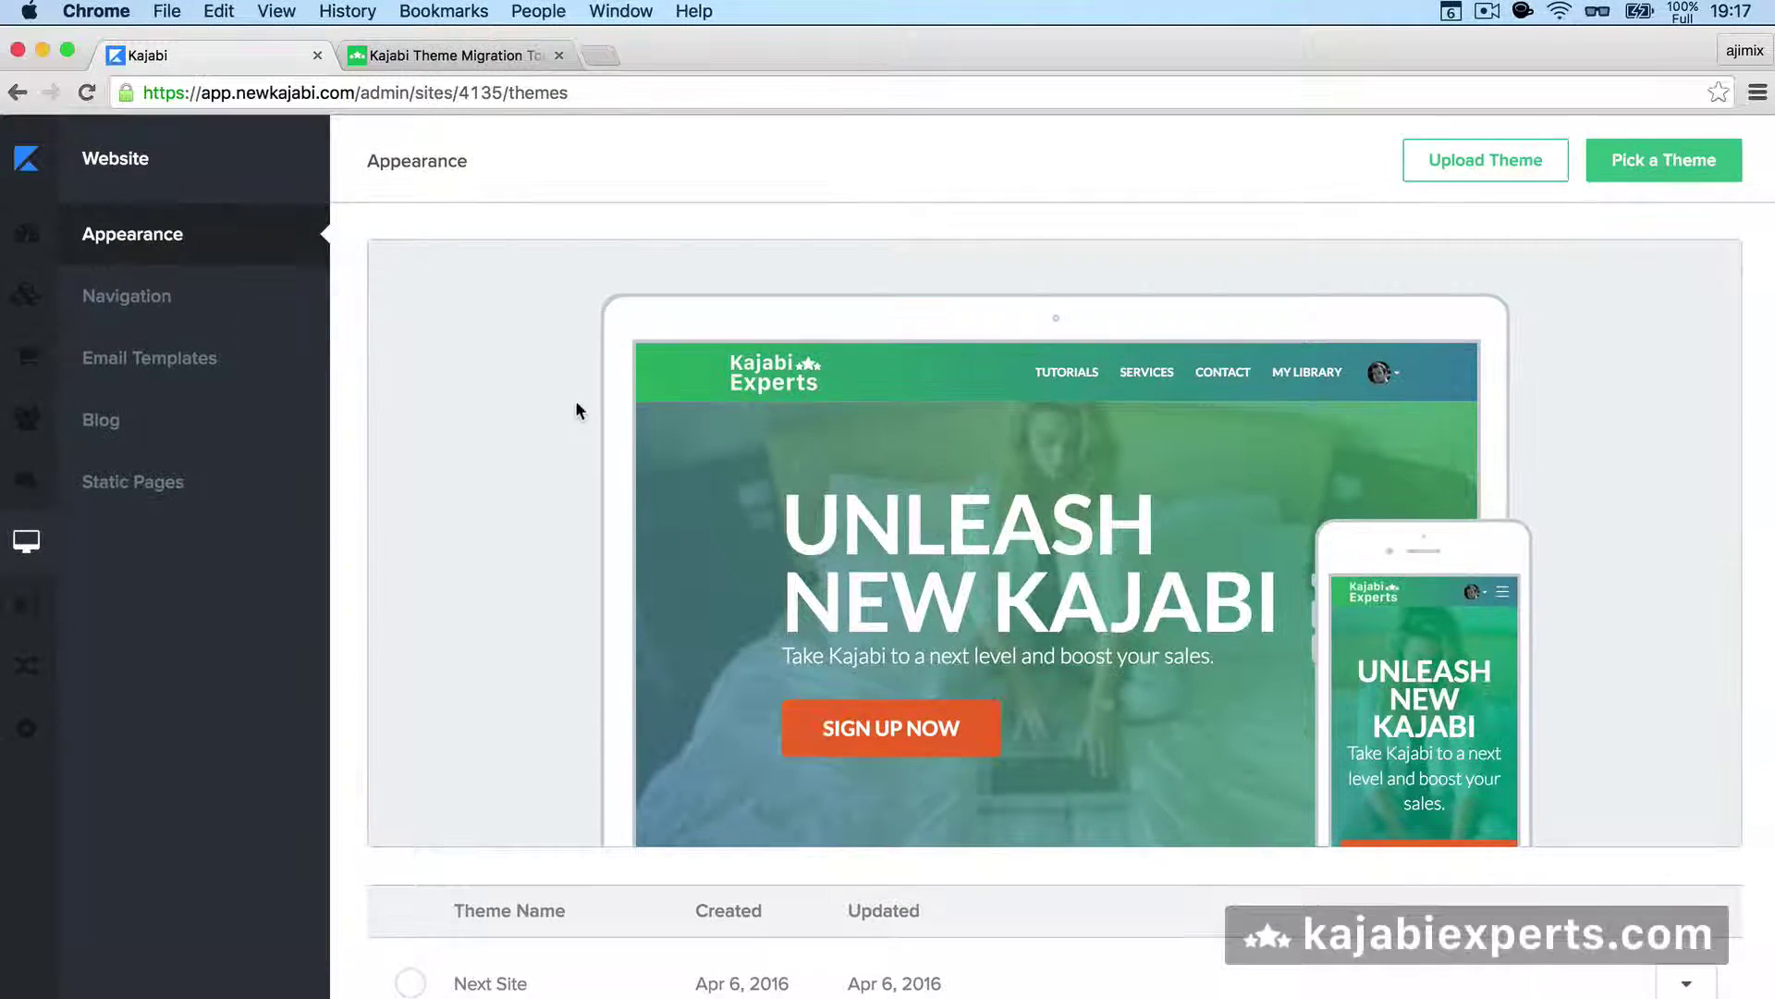
pyautogui.scroll(-2, 577, 444)
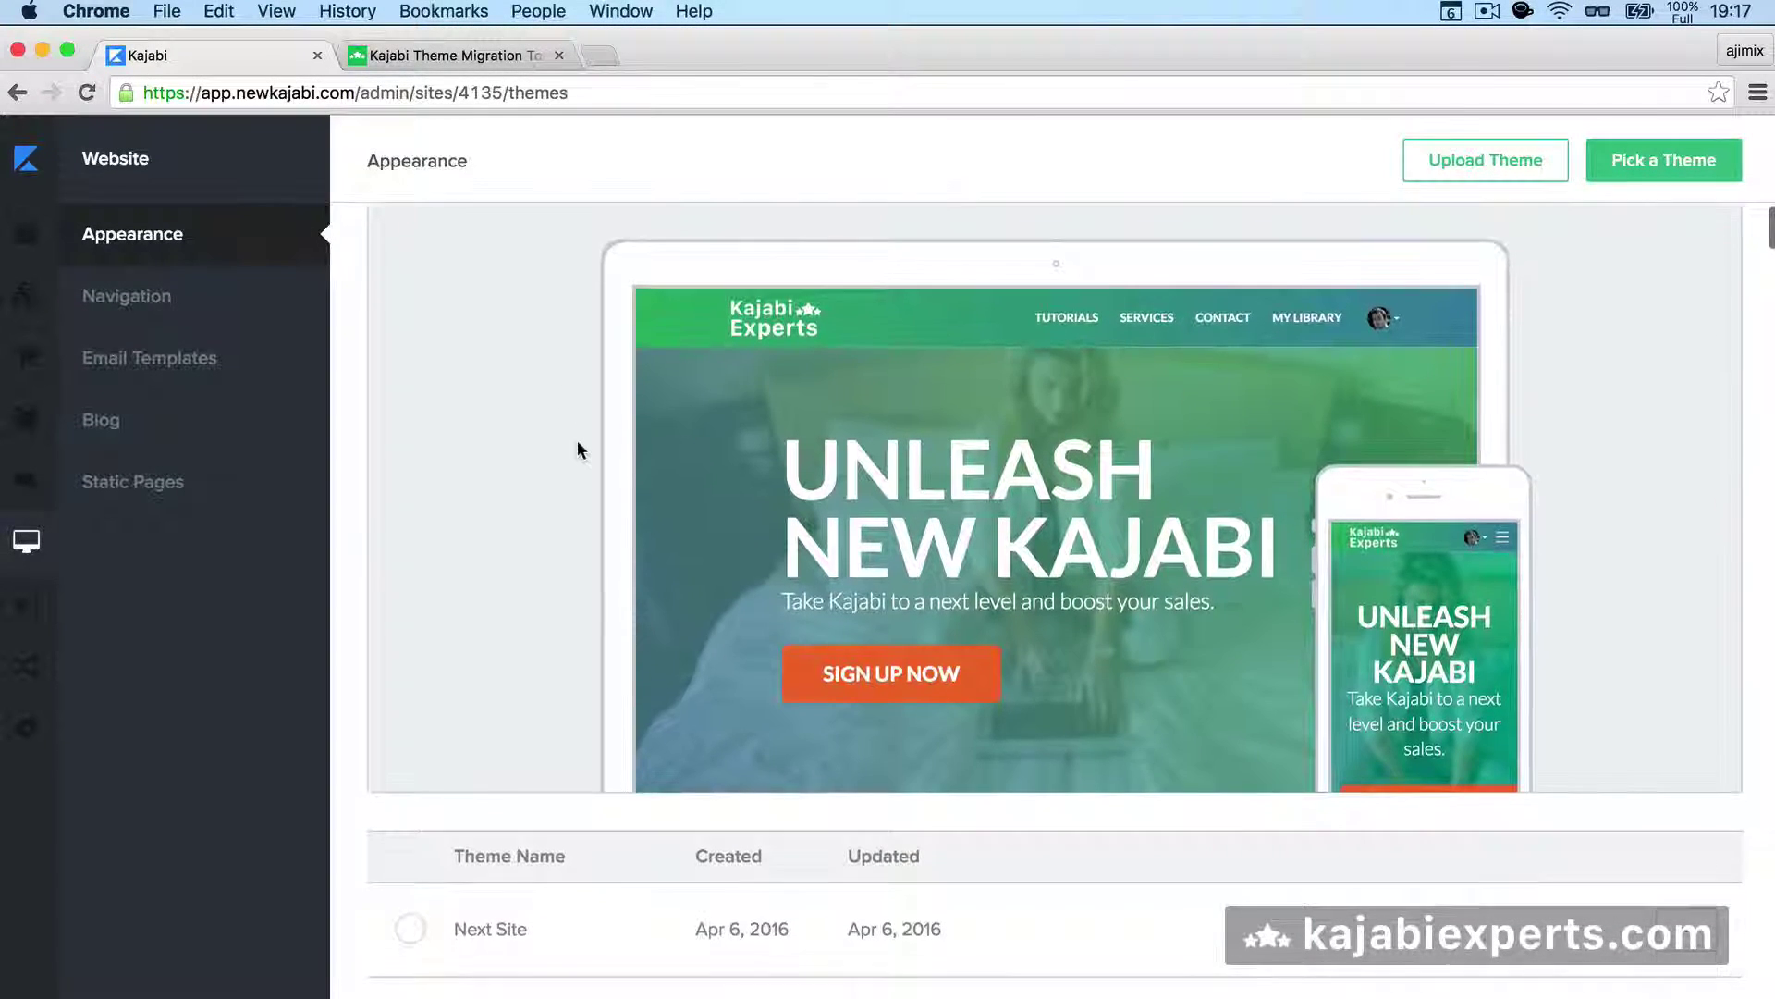
pyautogui.scroll(-2, 577, 440)
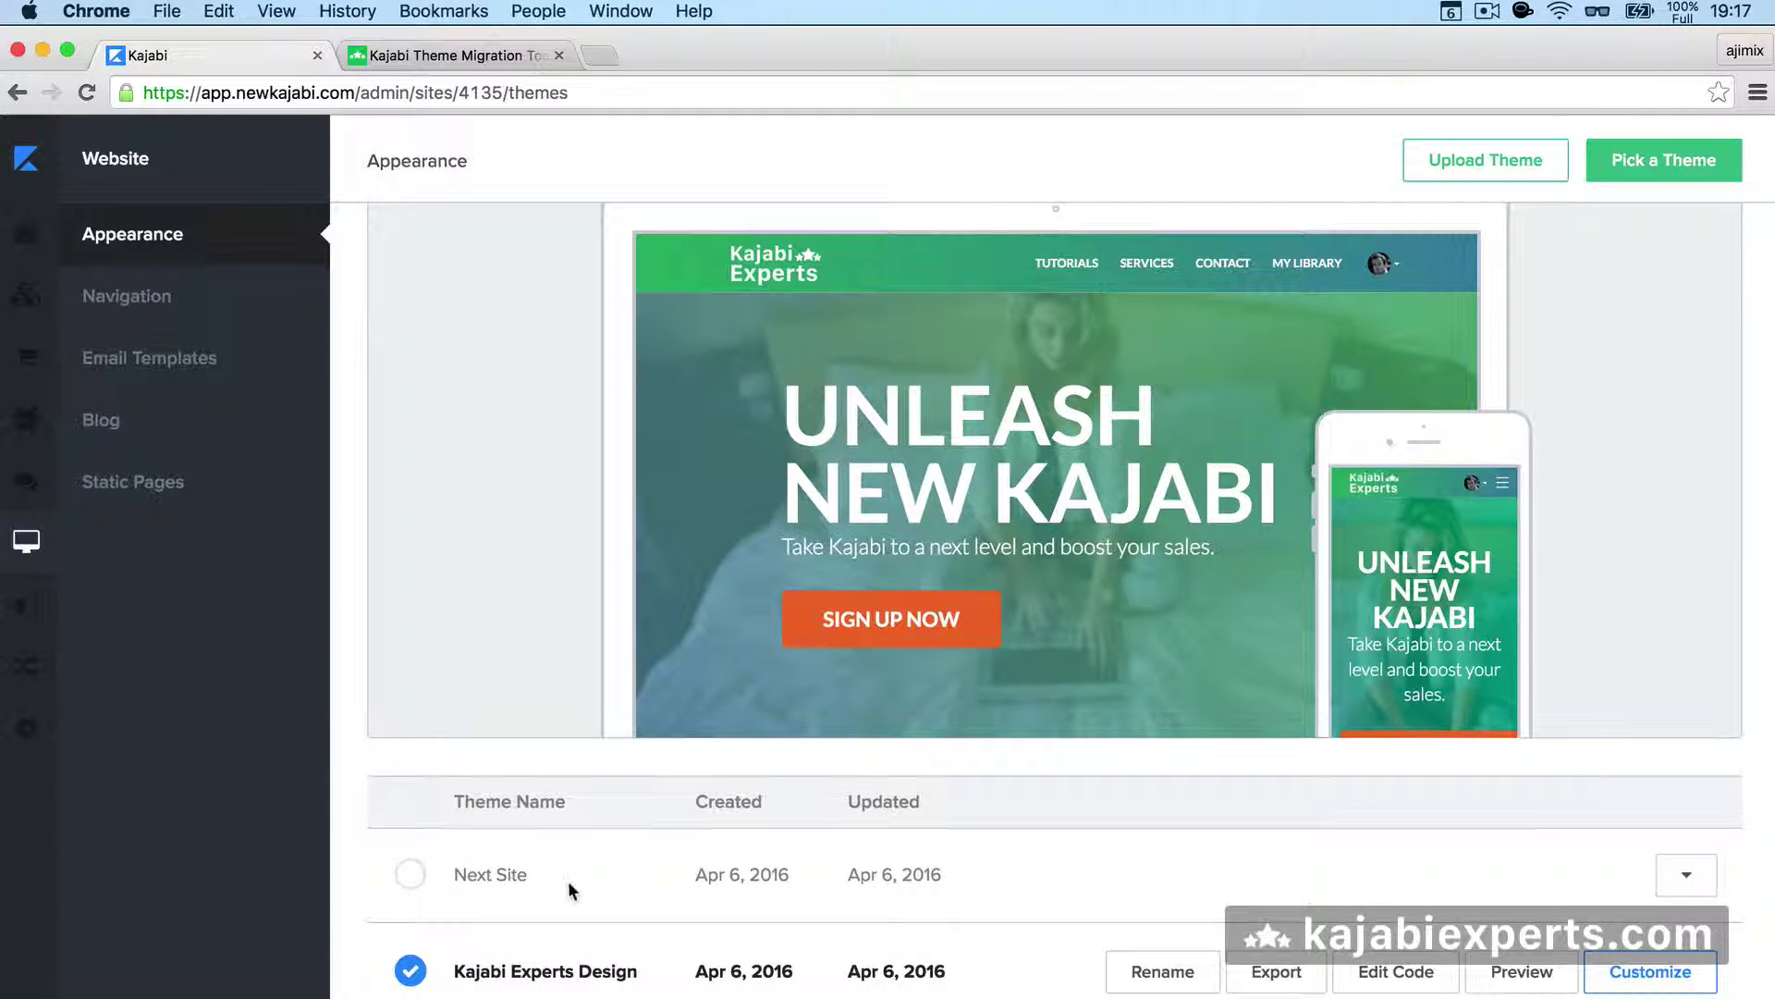
pyautogui.scroll(-1, 567, 890)
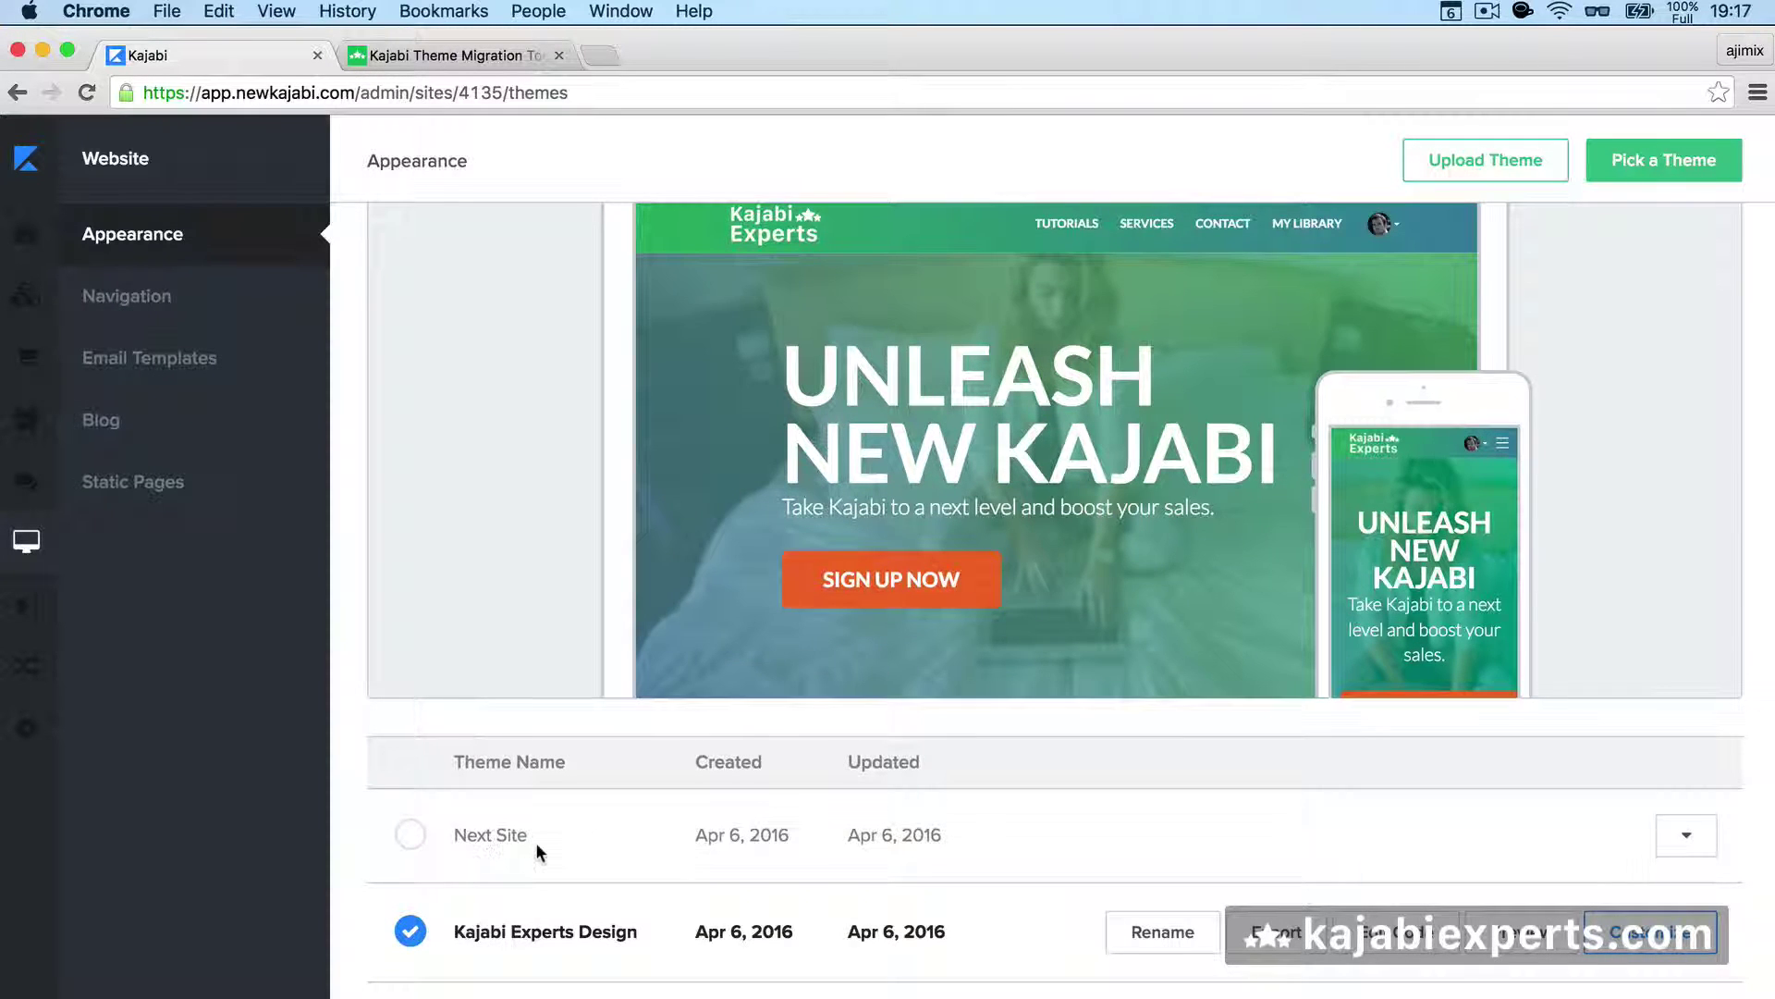
pyautogui.scroll(-3, 535, 842)
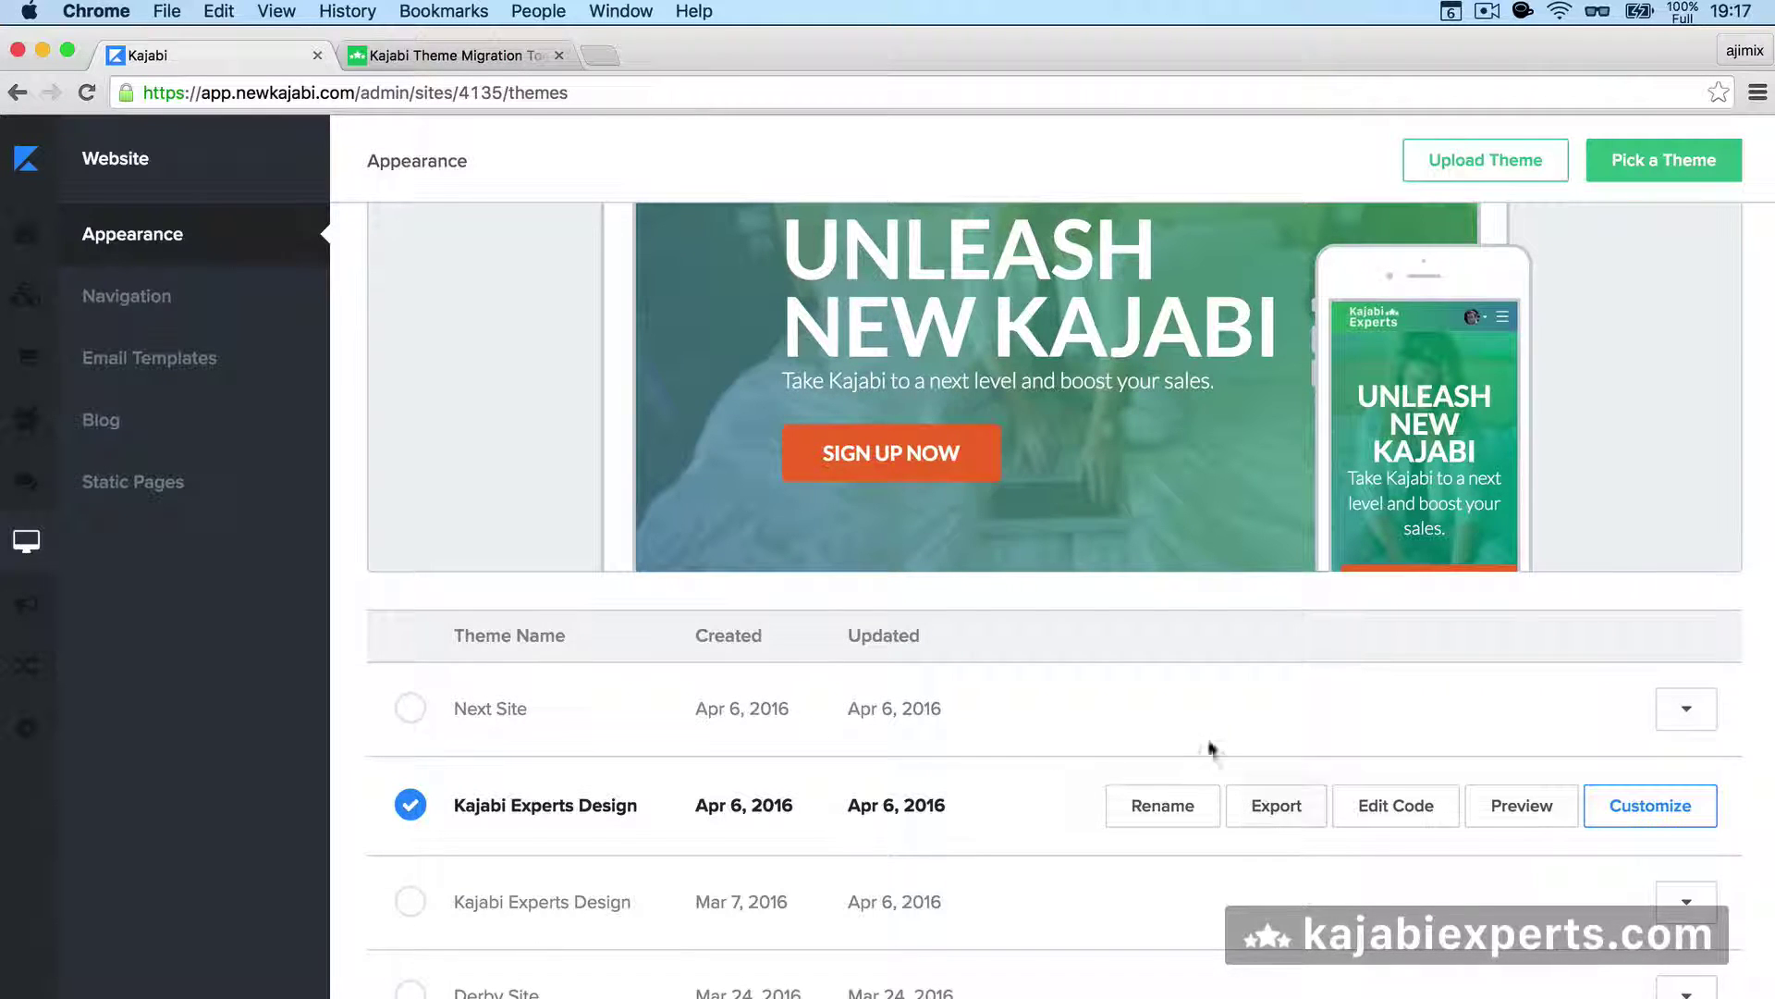
pyautogui.click(1277, 816)
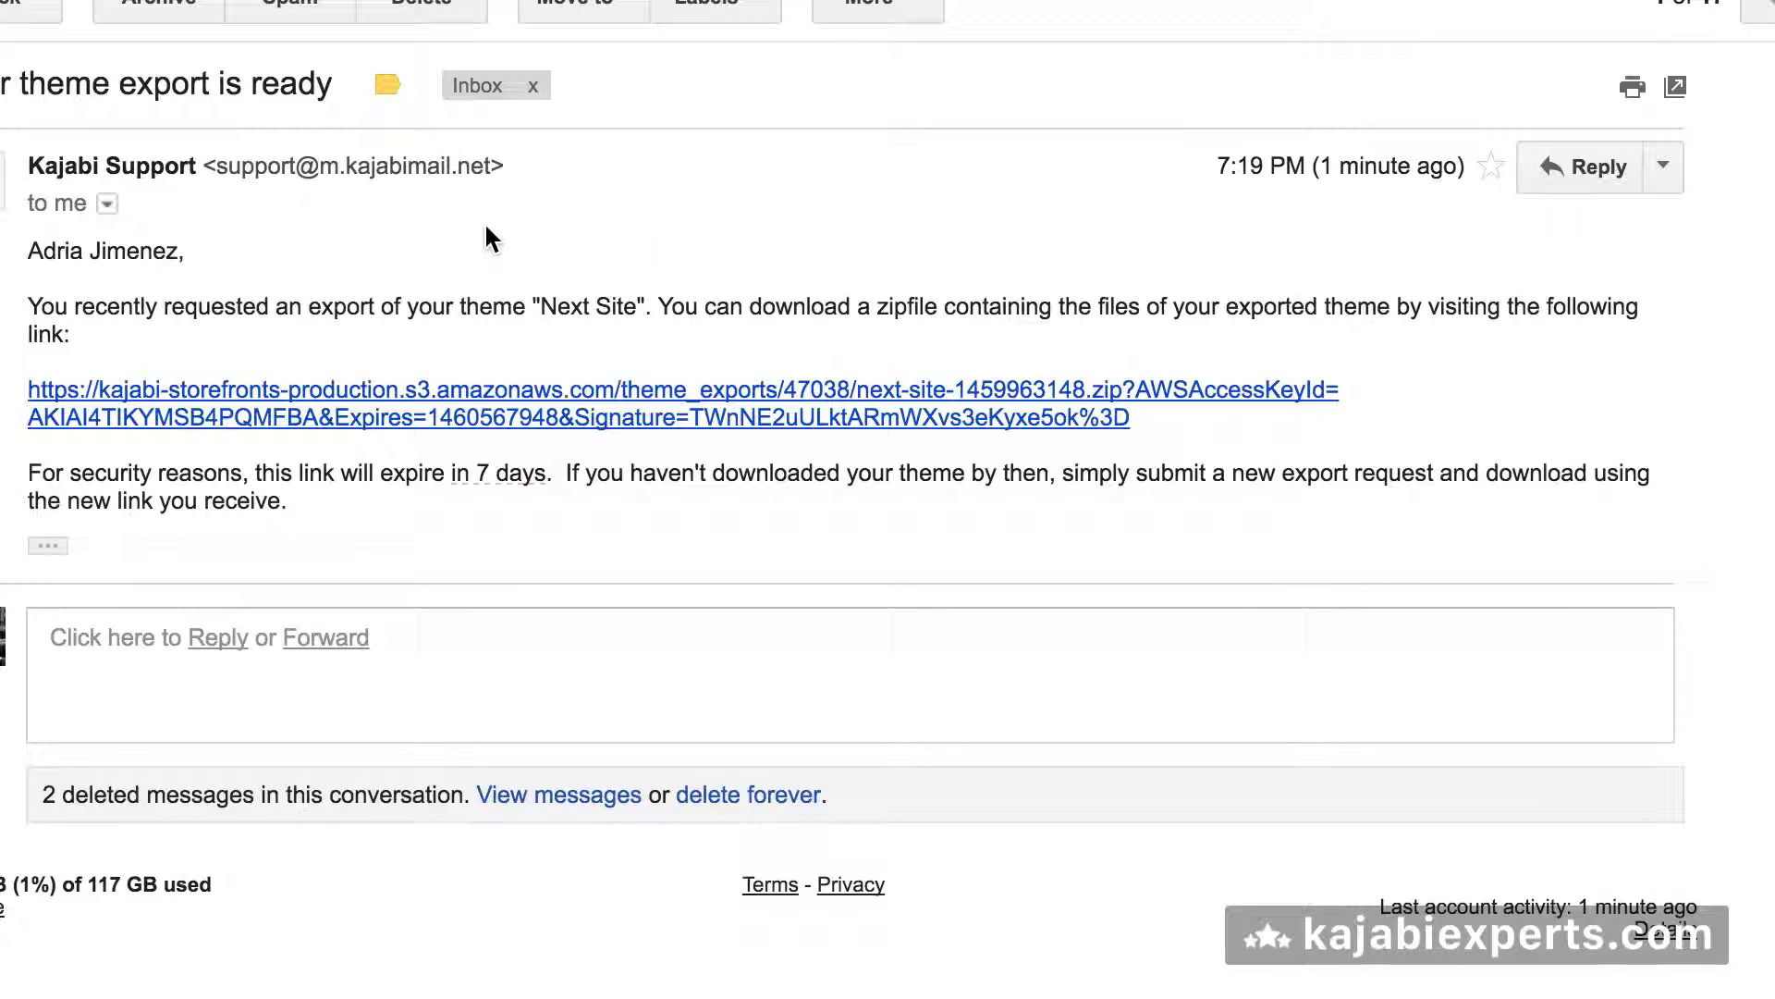
# - Copy the zipfile download link from the 'theme export is ready' e-mail and return to the migration tool
pyautogui.rightClick(539, 427)
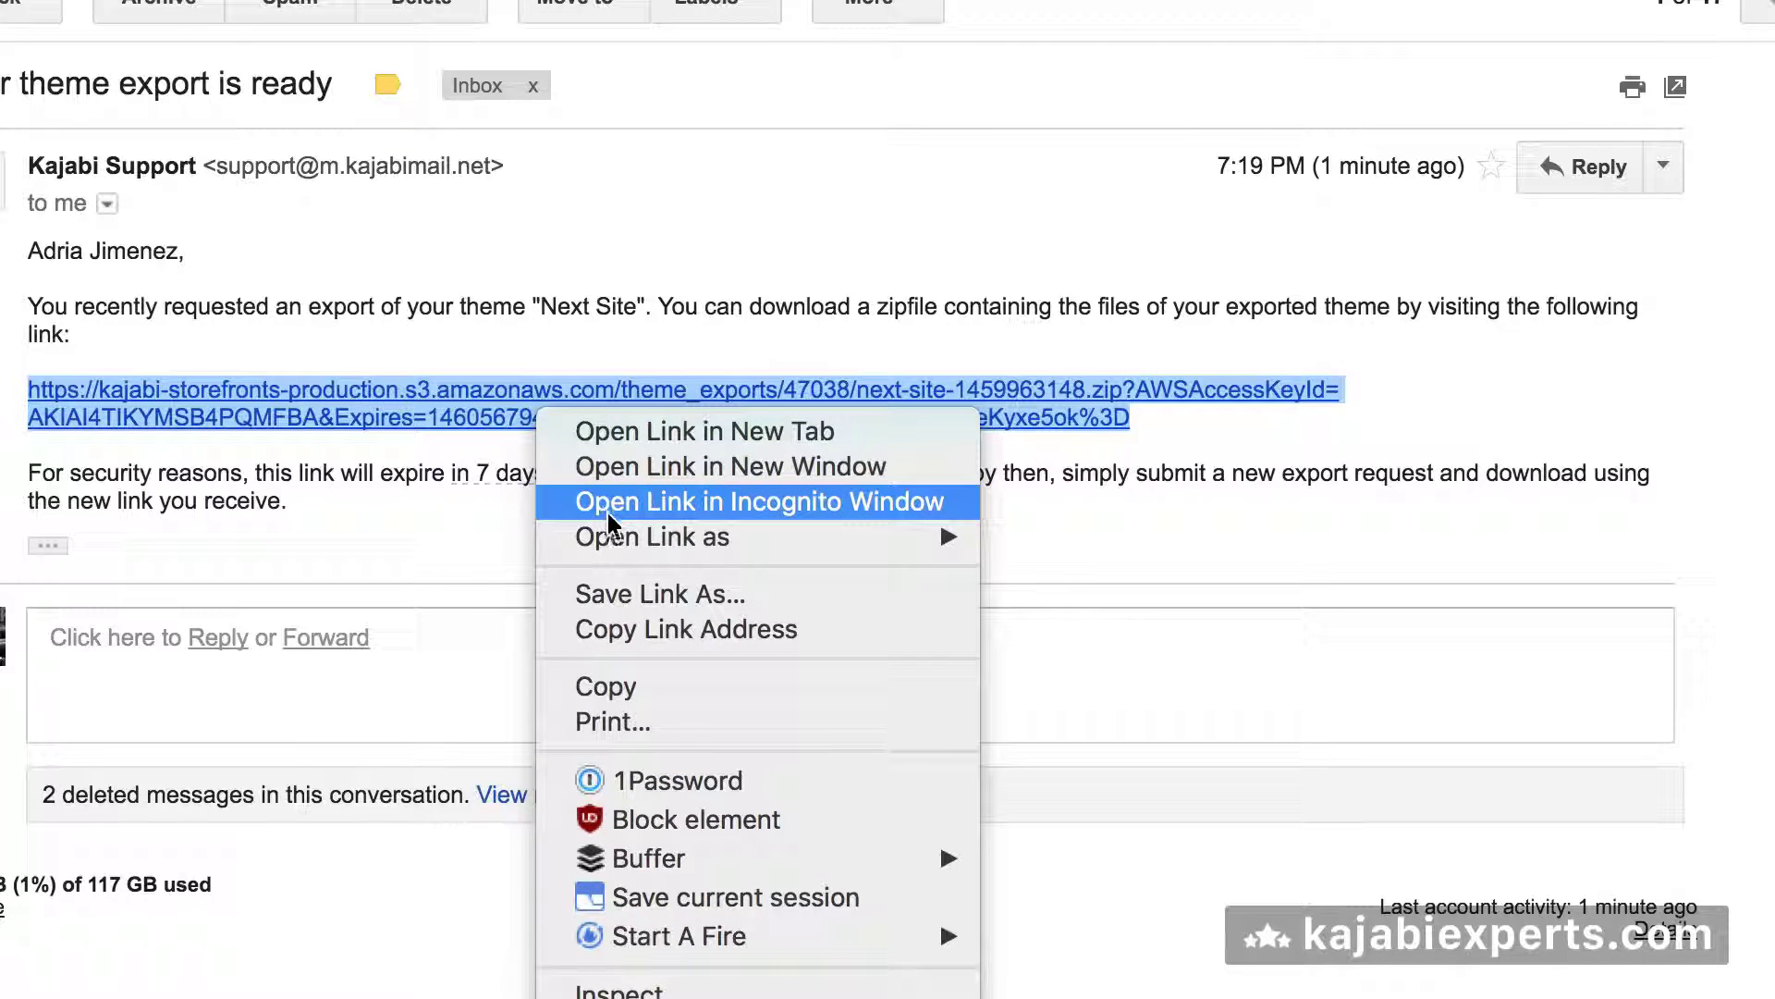
pyautogui.click(598, 633)
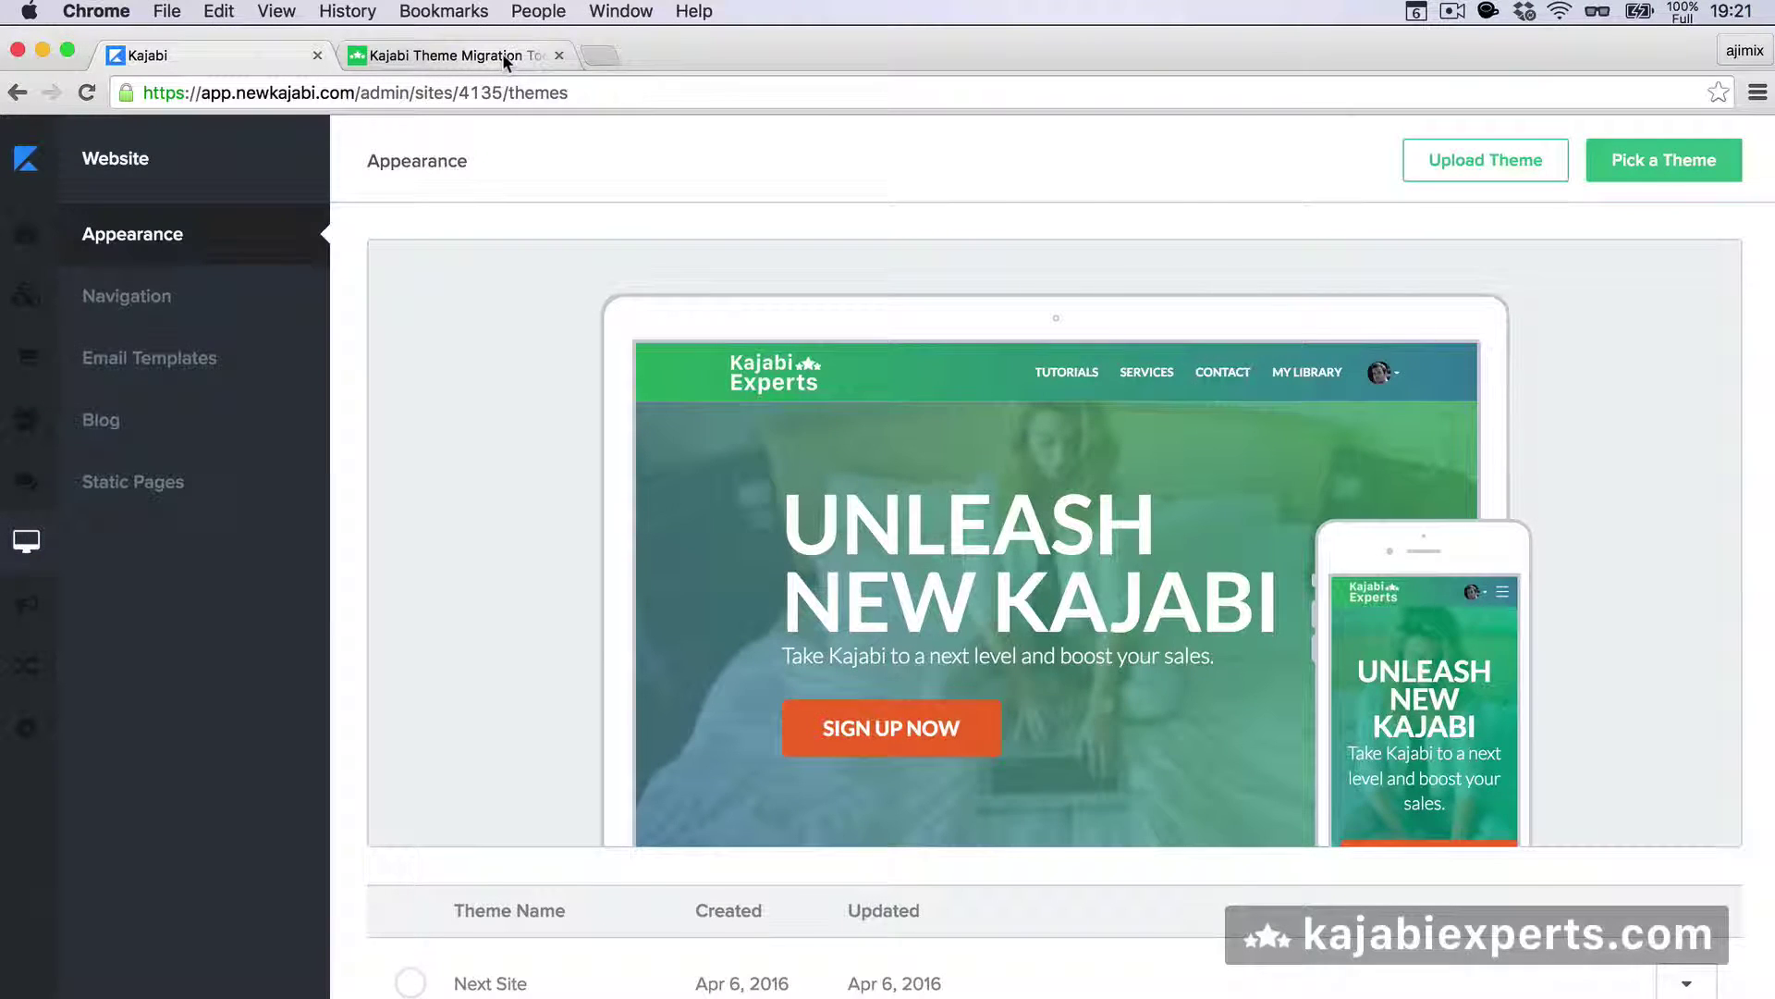
pyautogui.click(502, 53)
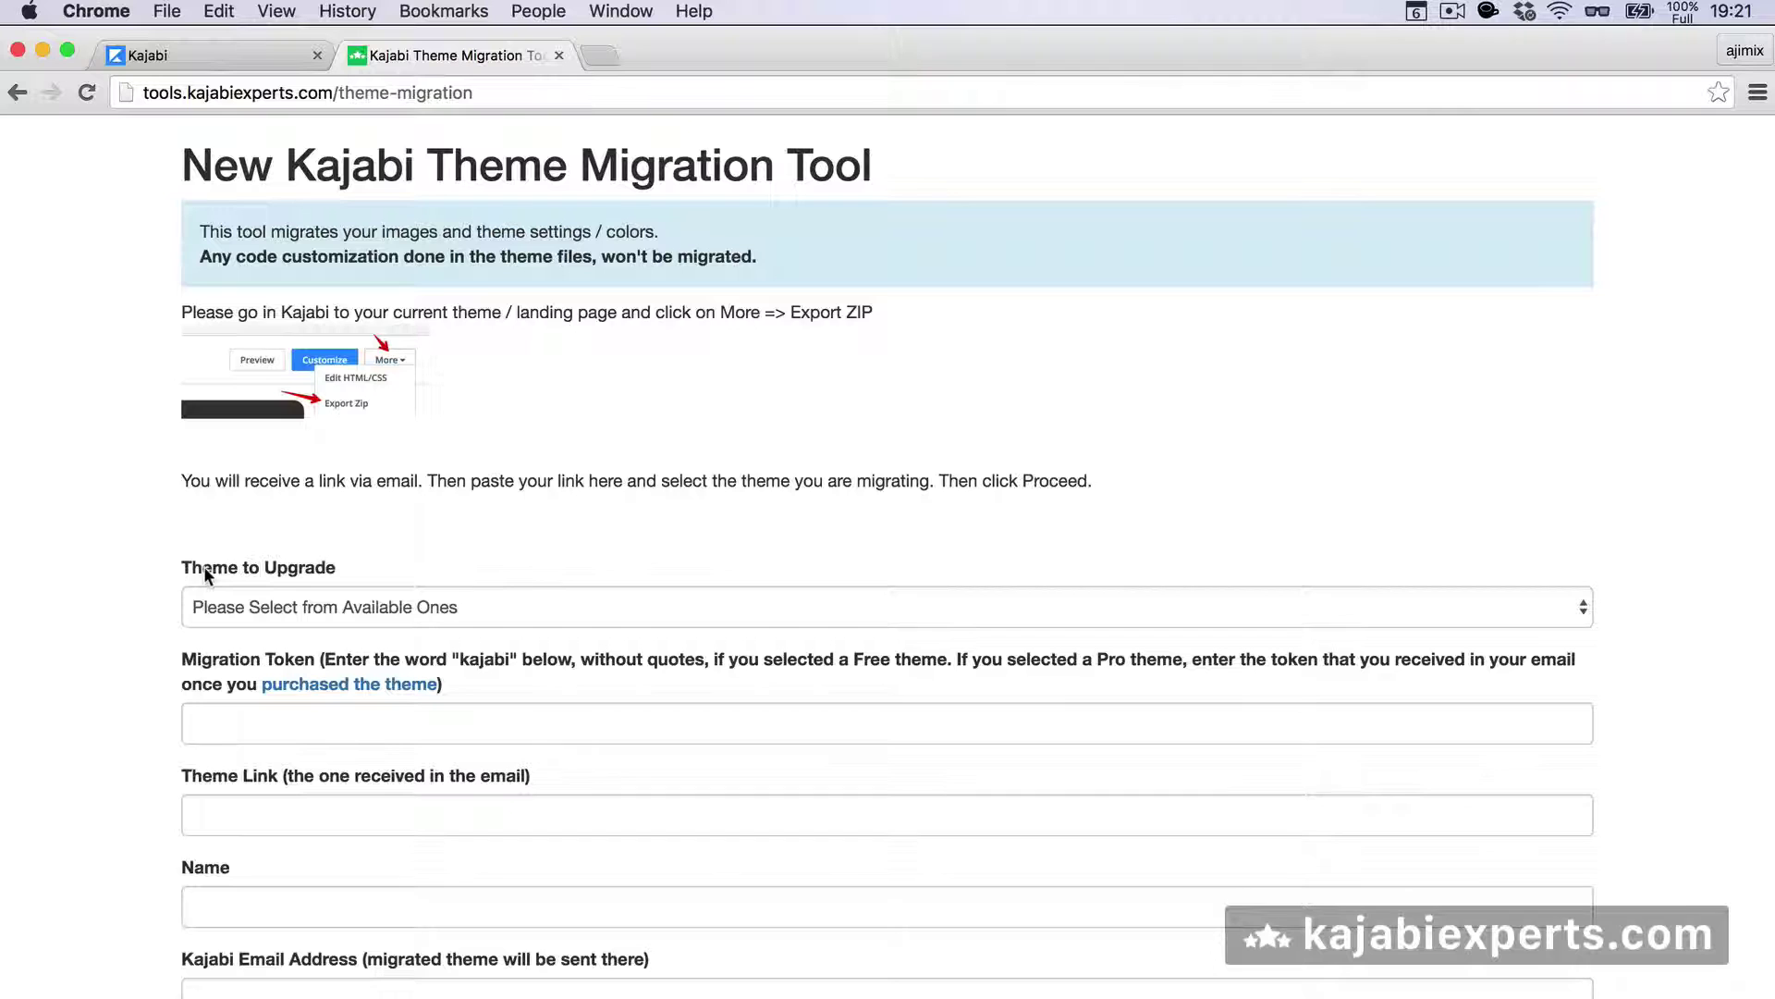
# - Choose Next Site in the migration tool's Theme to Upgrade dropdown
pyautogui.click(250, 54)
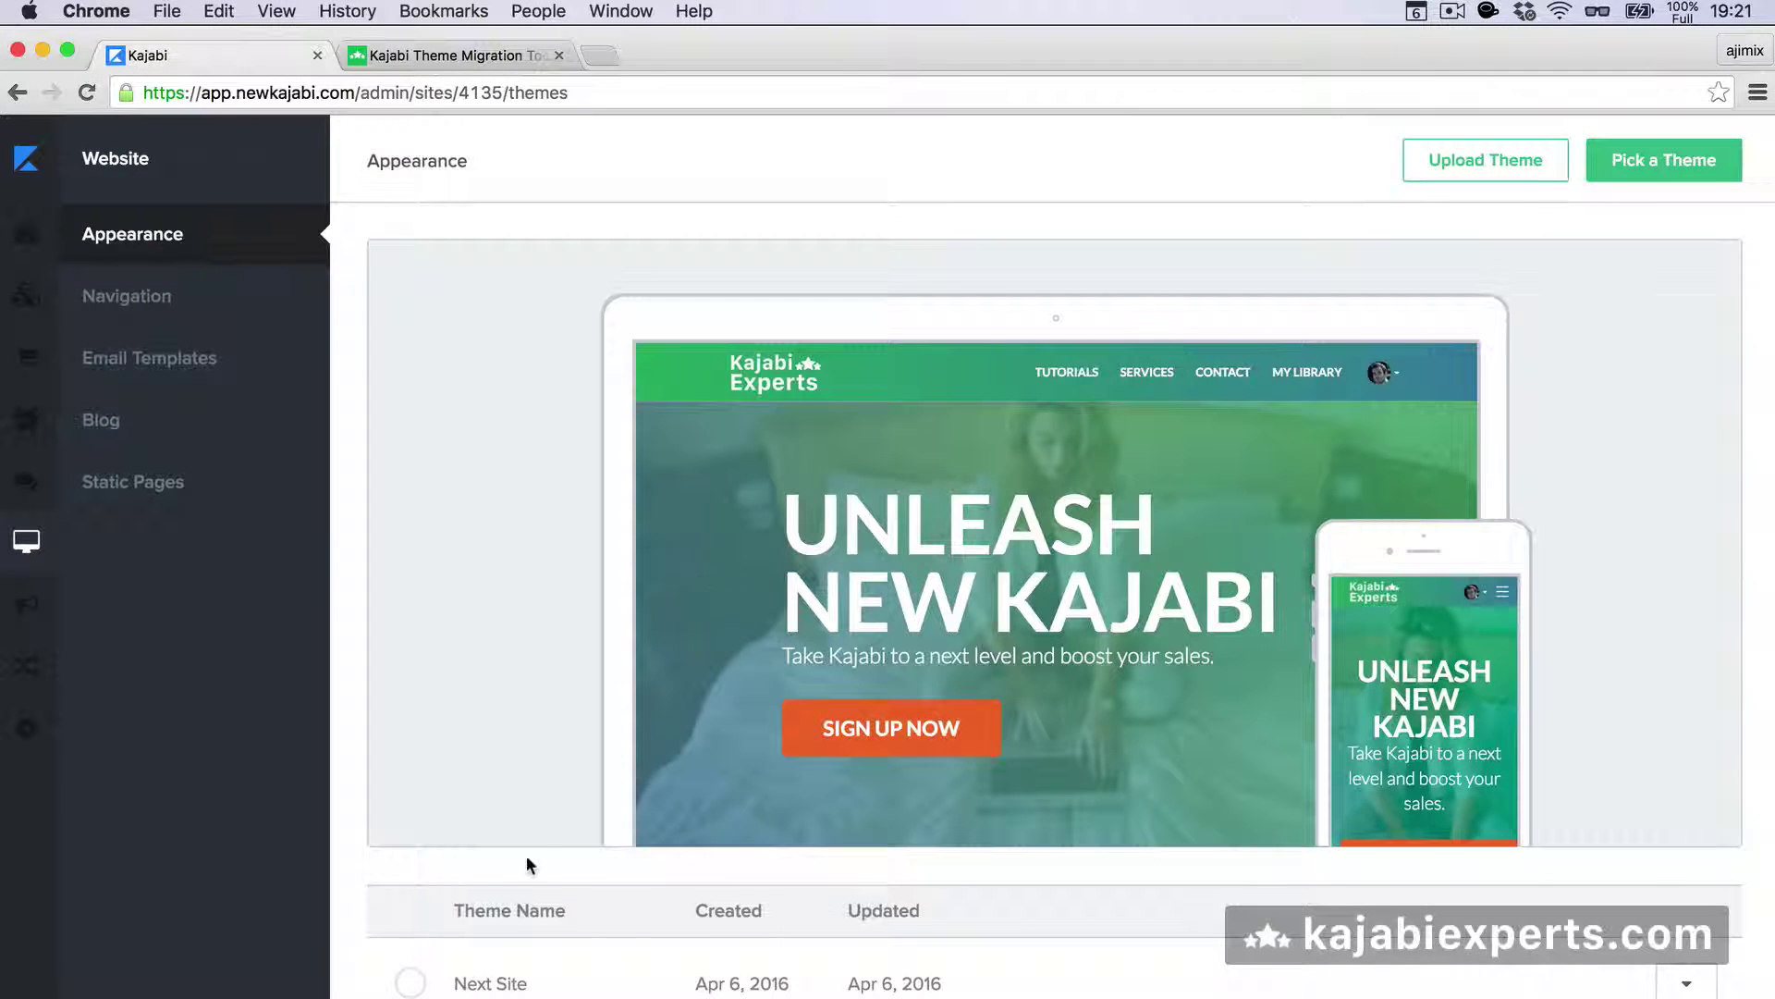
pyautogui.scroll(-5, 549, 852)
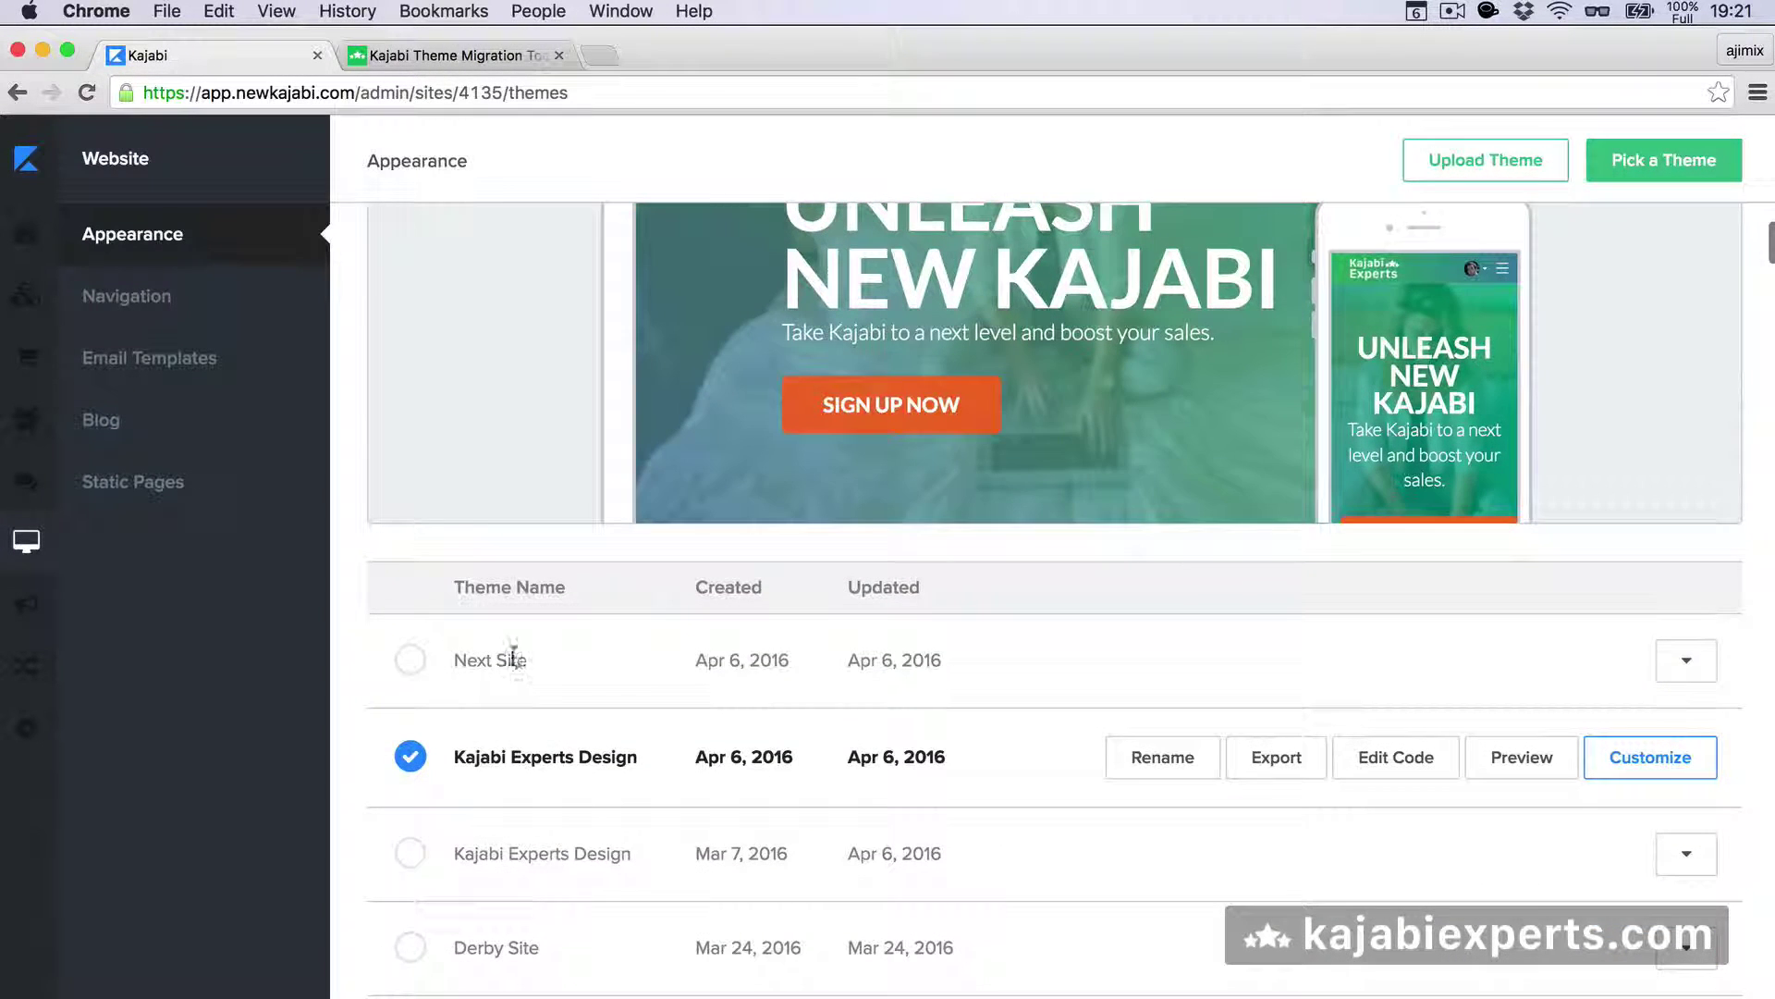
pyautogui.click(468, 58)
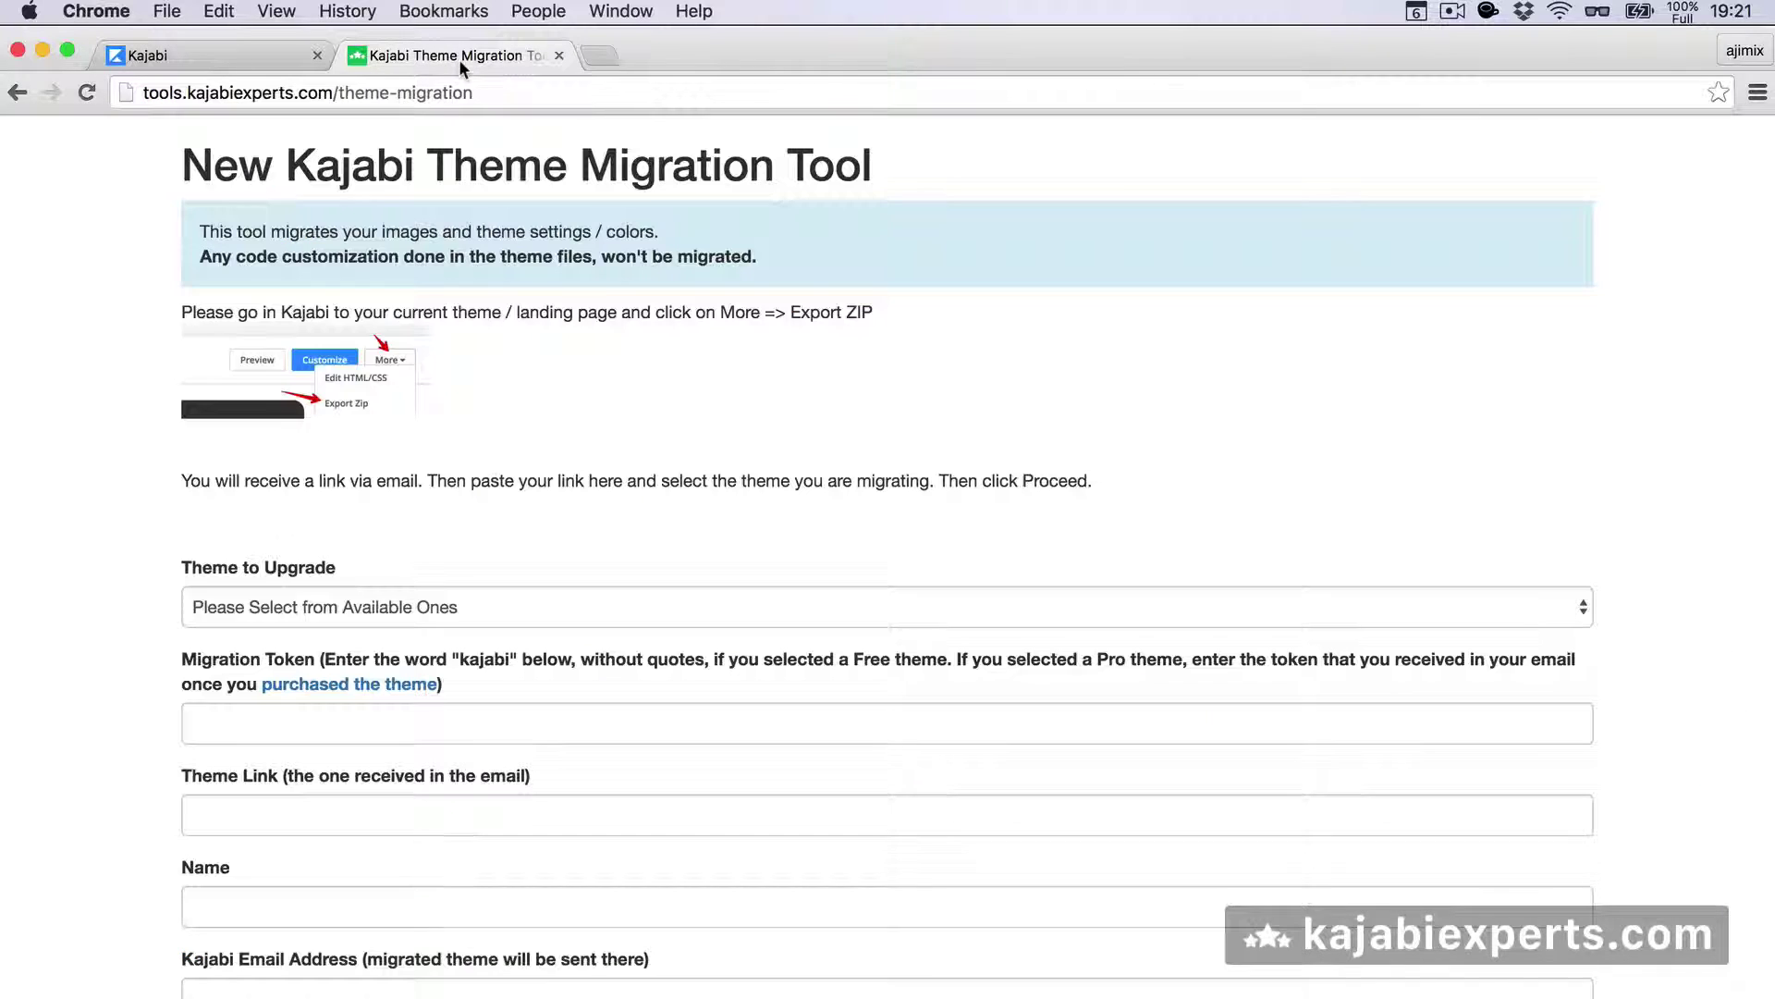
pyautogui.click(268, 610)
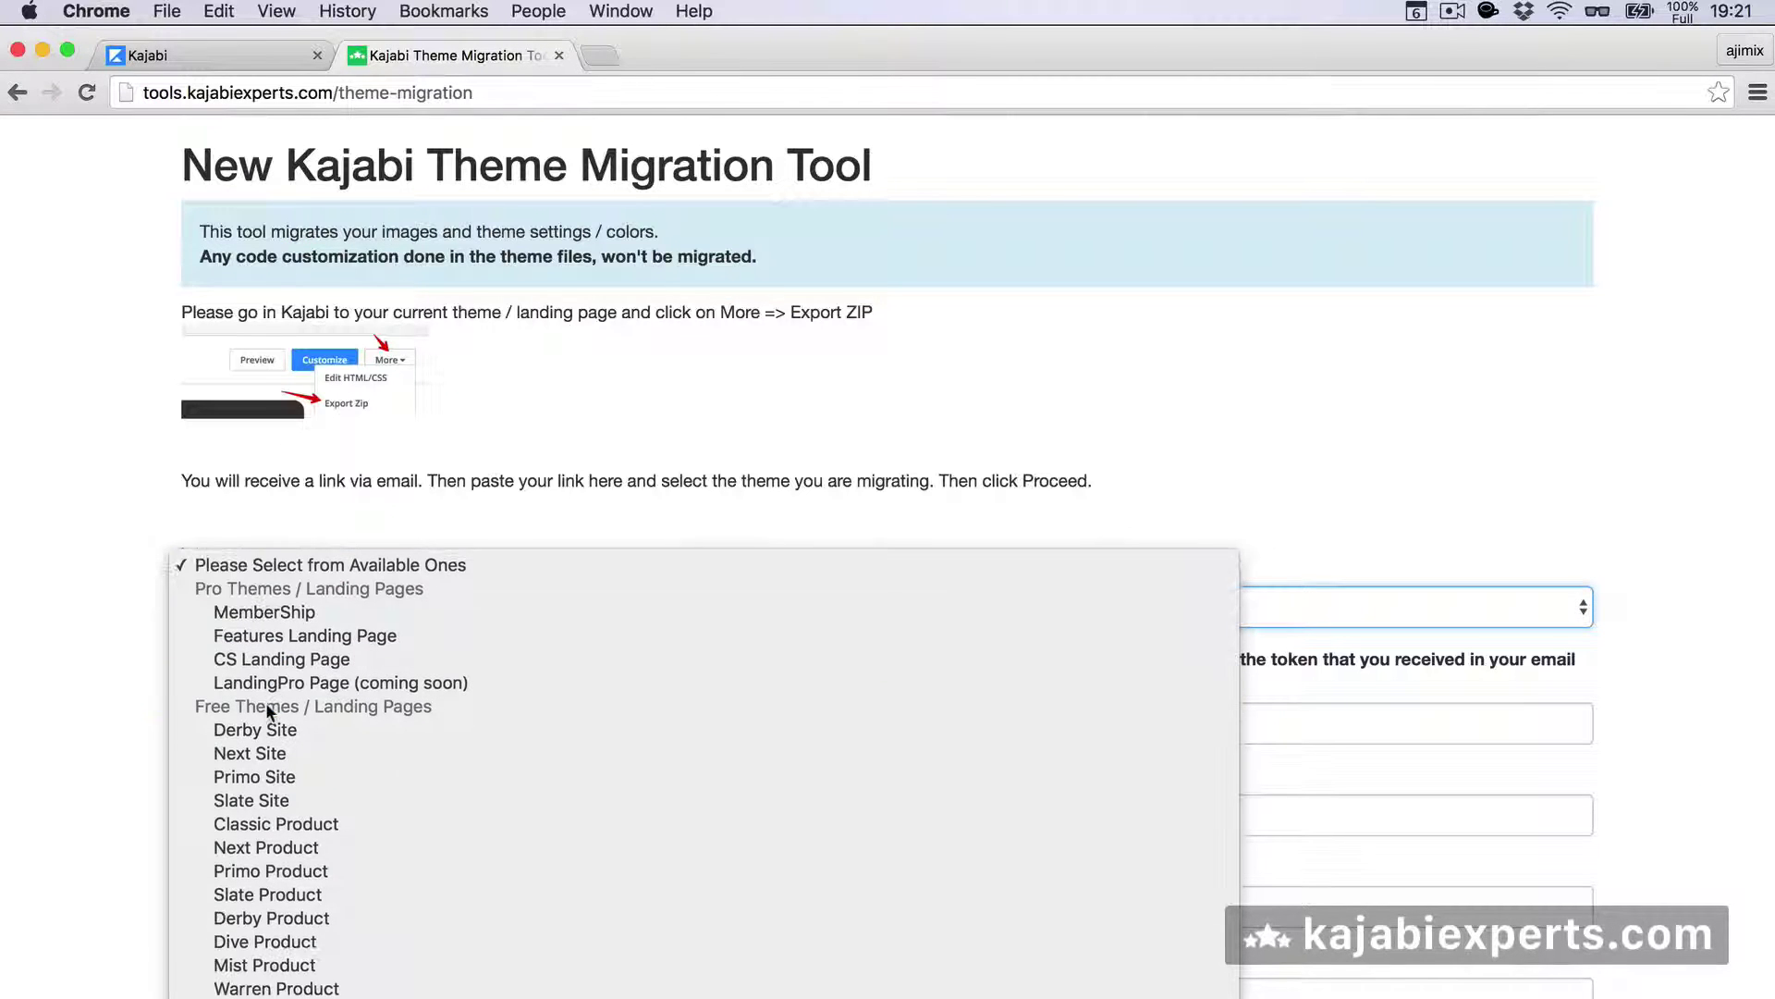
pyautogui.click(248, 752)
# - Check Kajabi's Pick a Theme gallery of free themes: Next, Primo, Slate and Derby
pyautogui.click(210, 61)
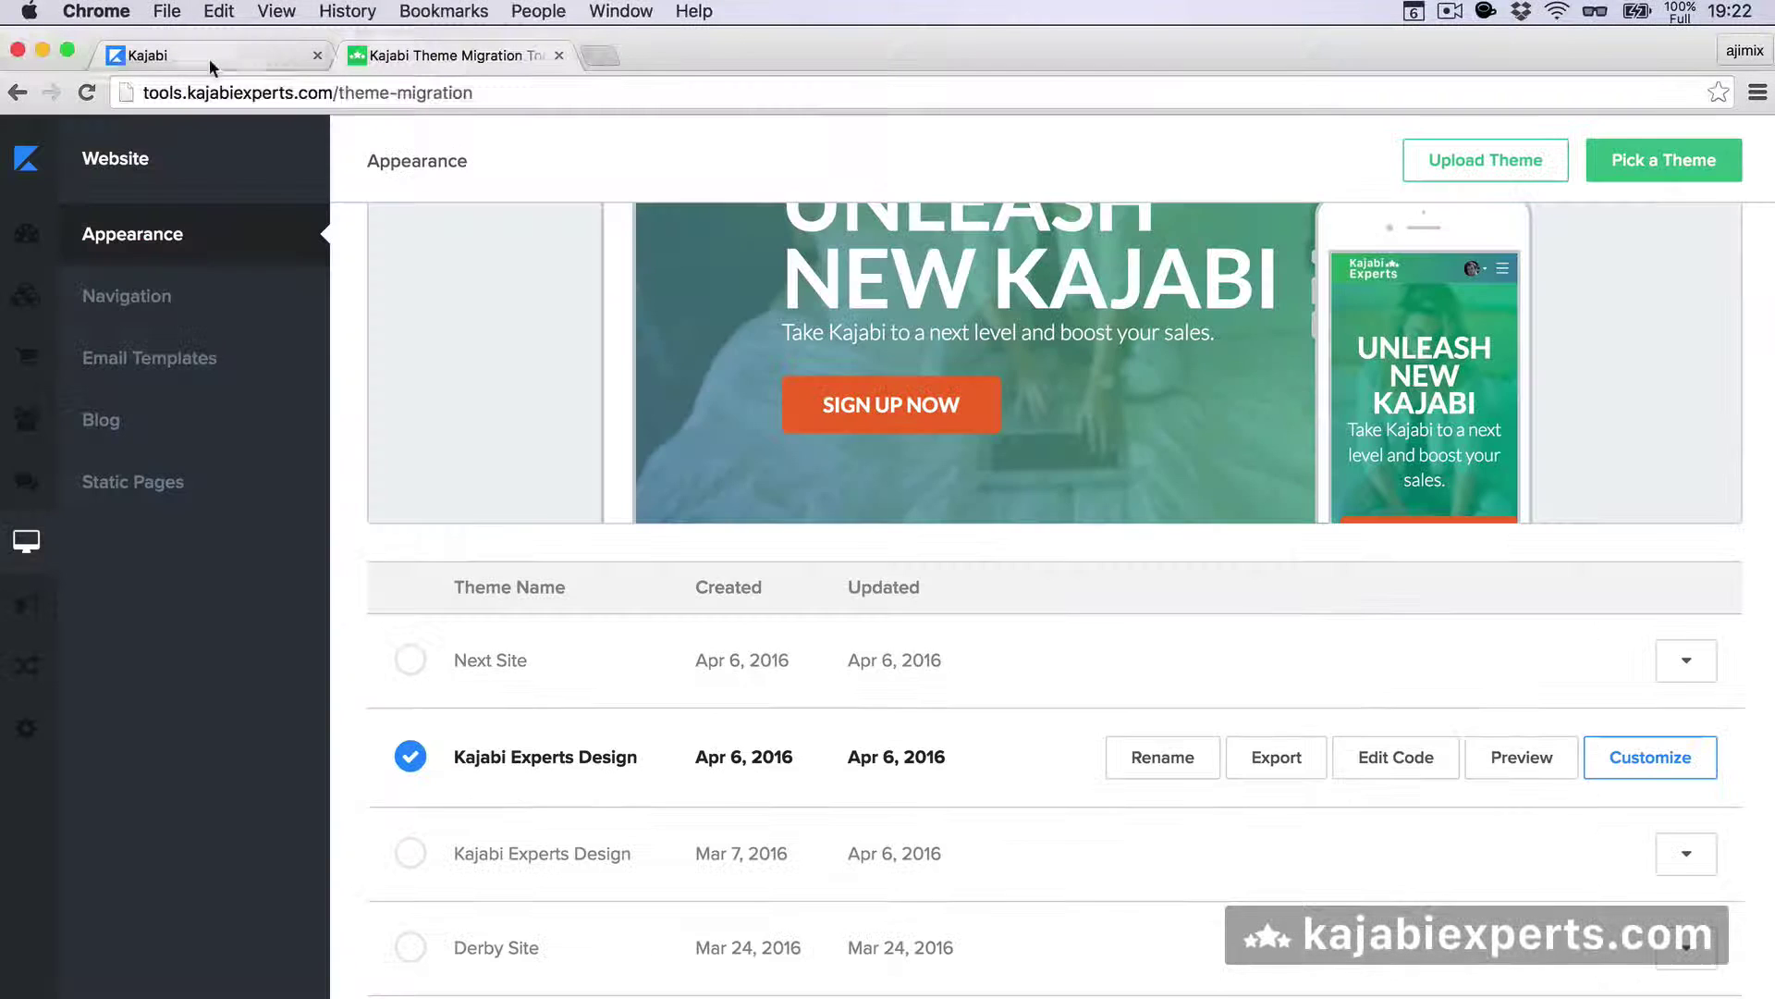
pyautogui.click(1645, 185)
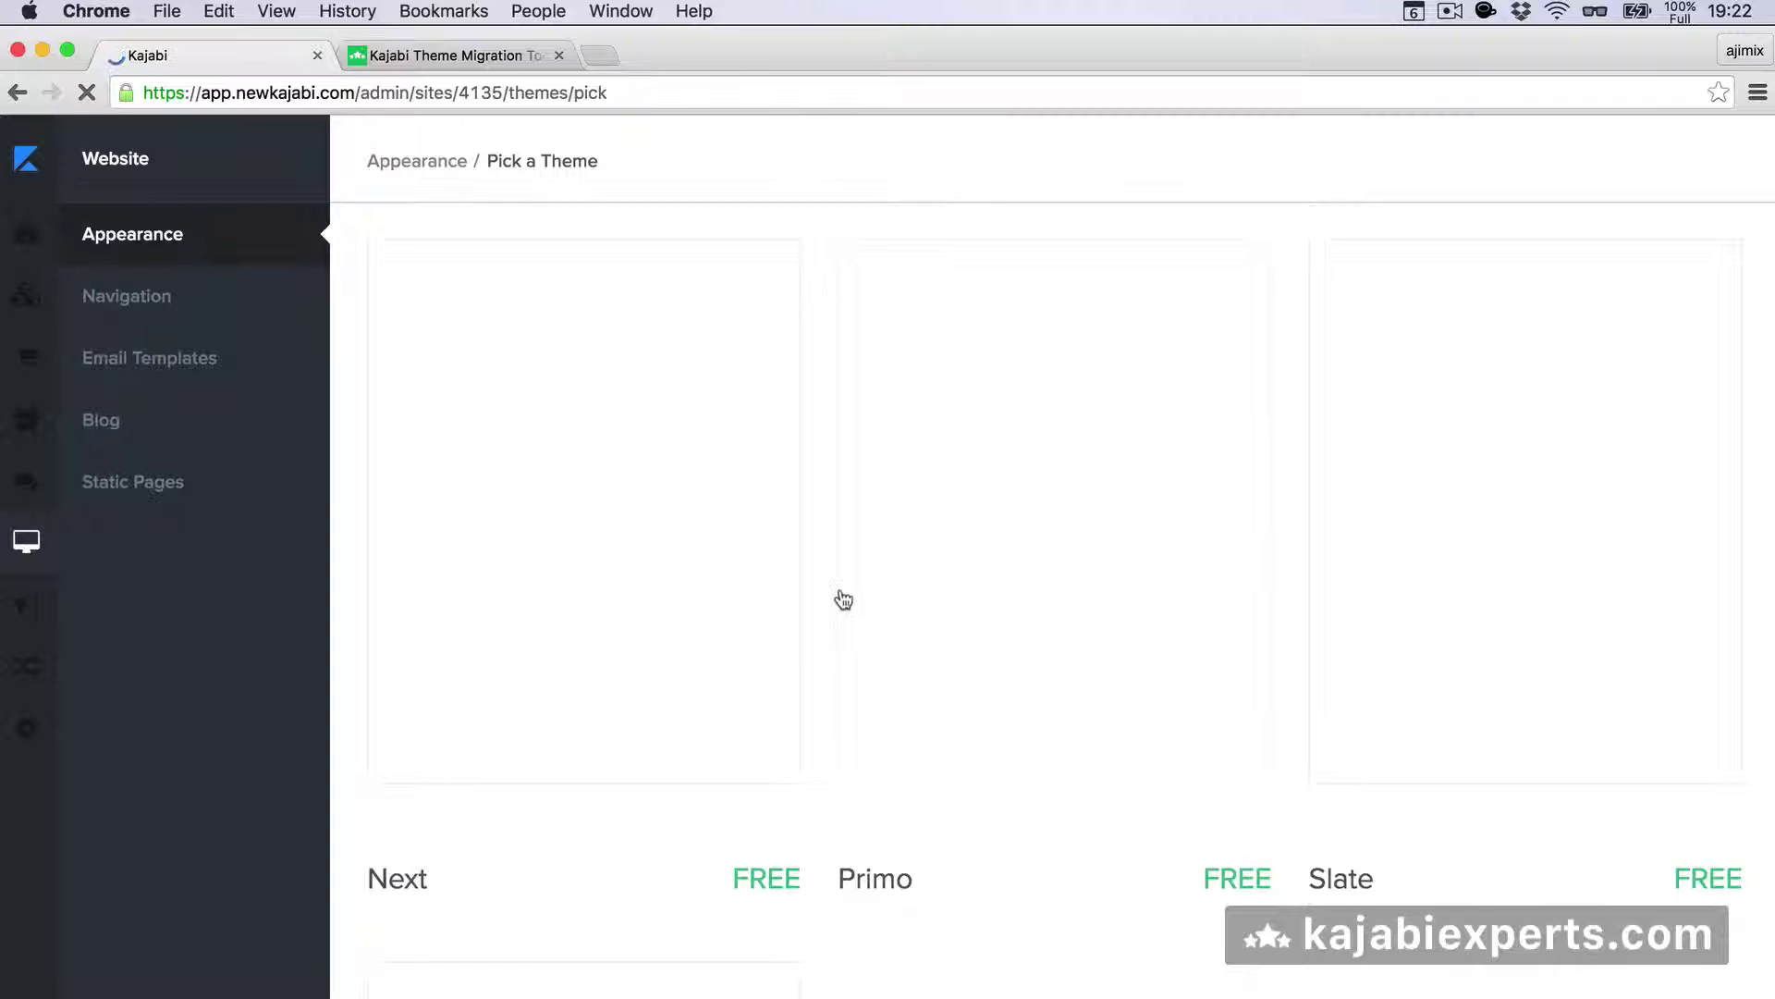
pyautogui.scroll(-8, 767, 717)
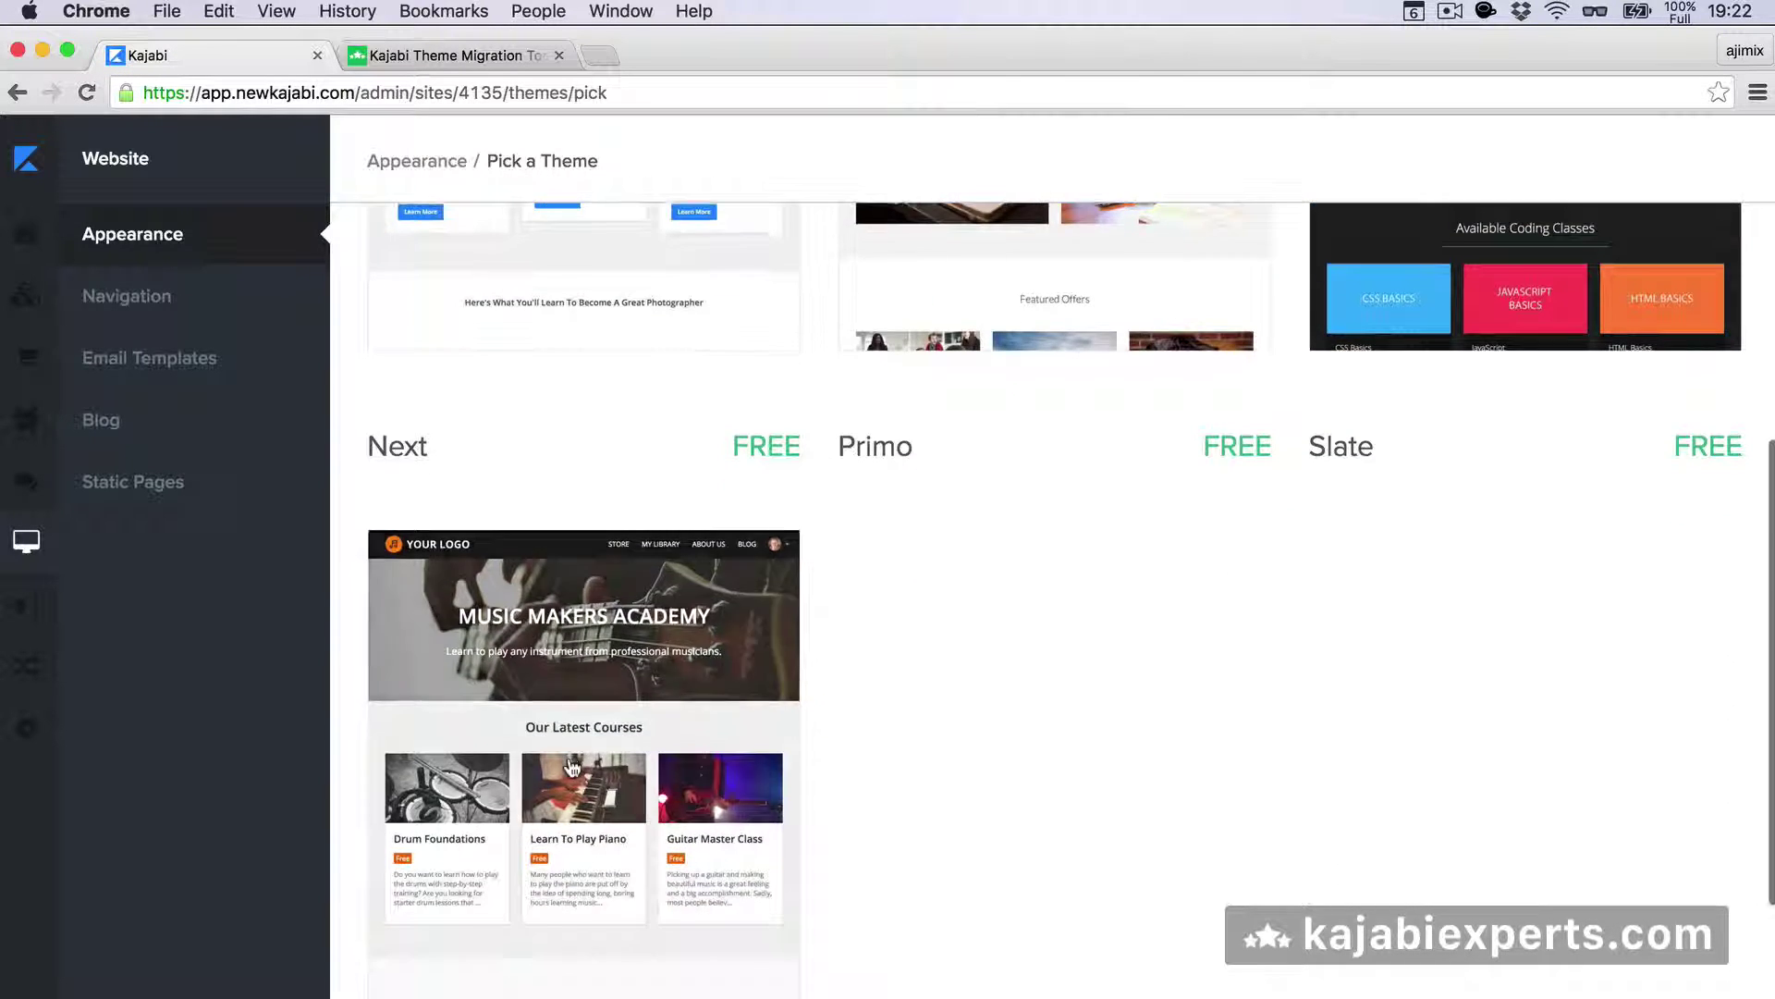
pyautogui.scroll(-3, 570, 765)
pyautogui.moveTo(110, 444)
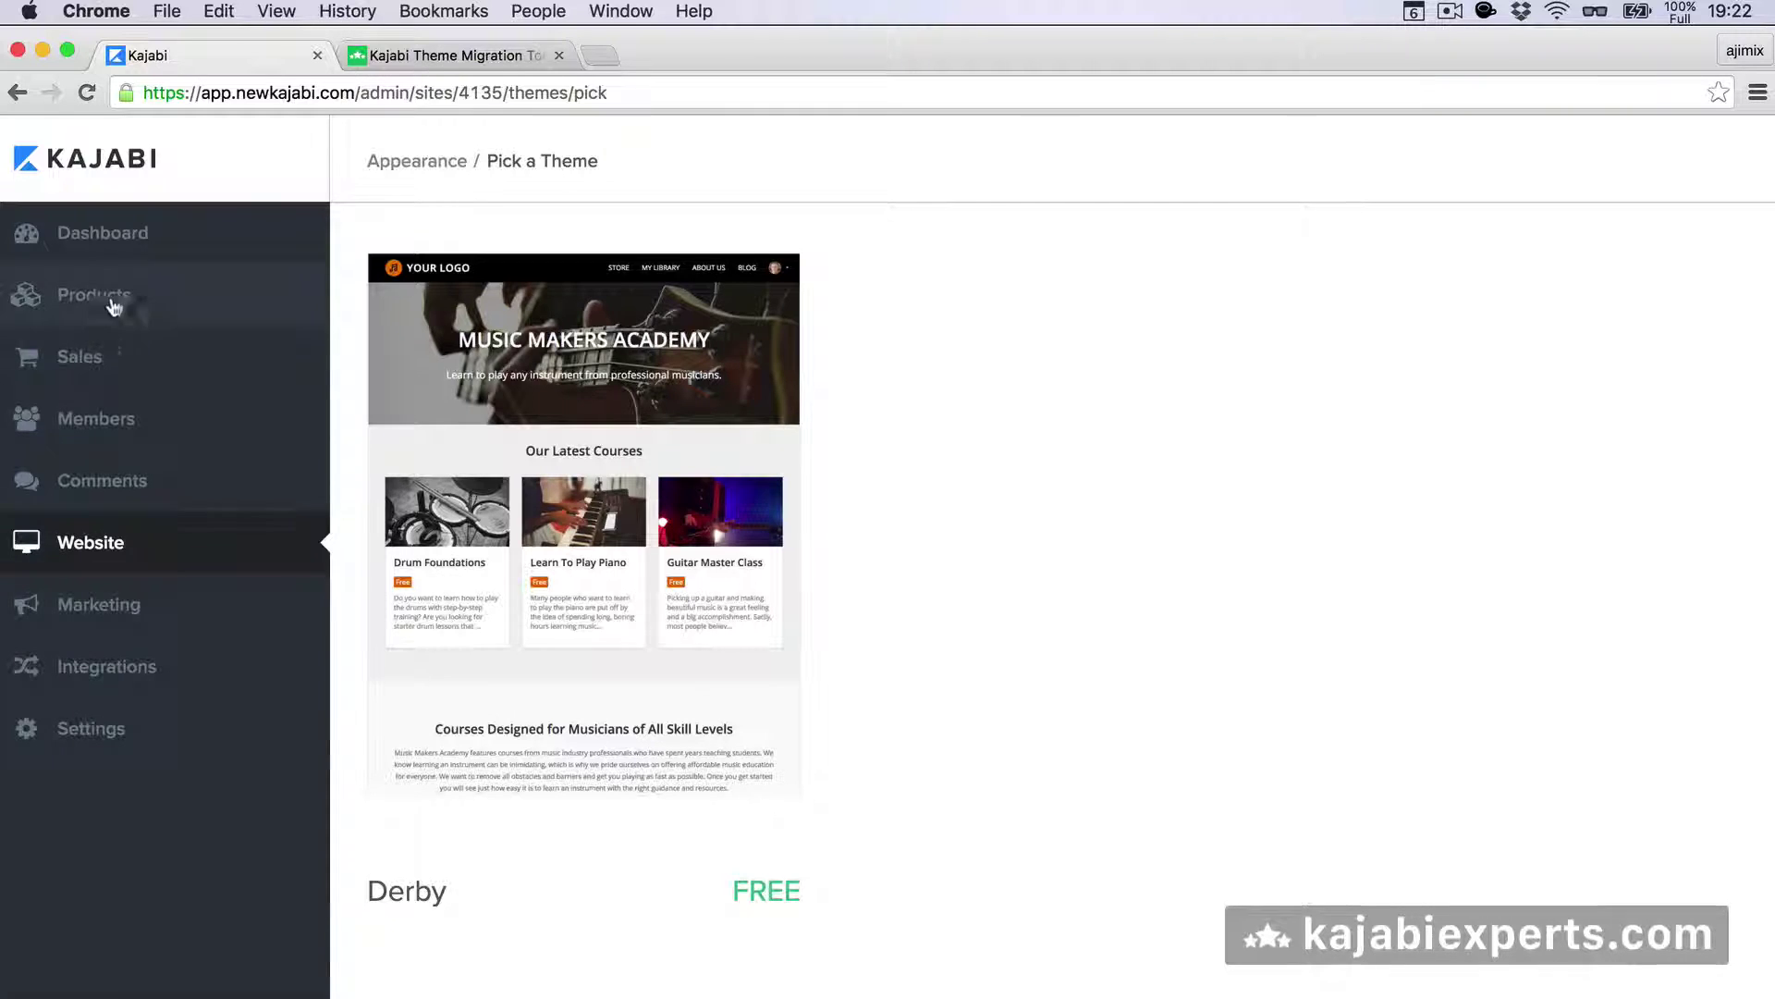
# - Confirm Next Site stays selected in the Theme to Upgrade dropdown
pyautogui.click(416, 53)
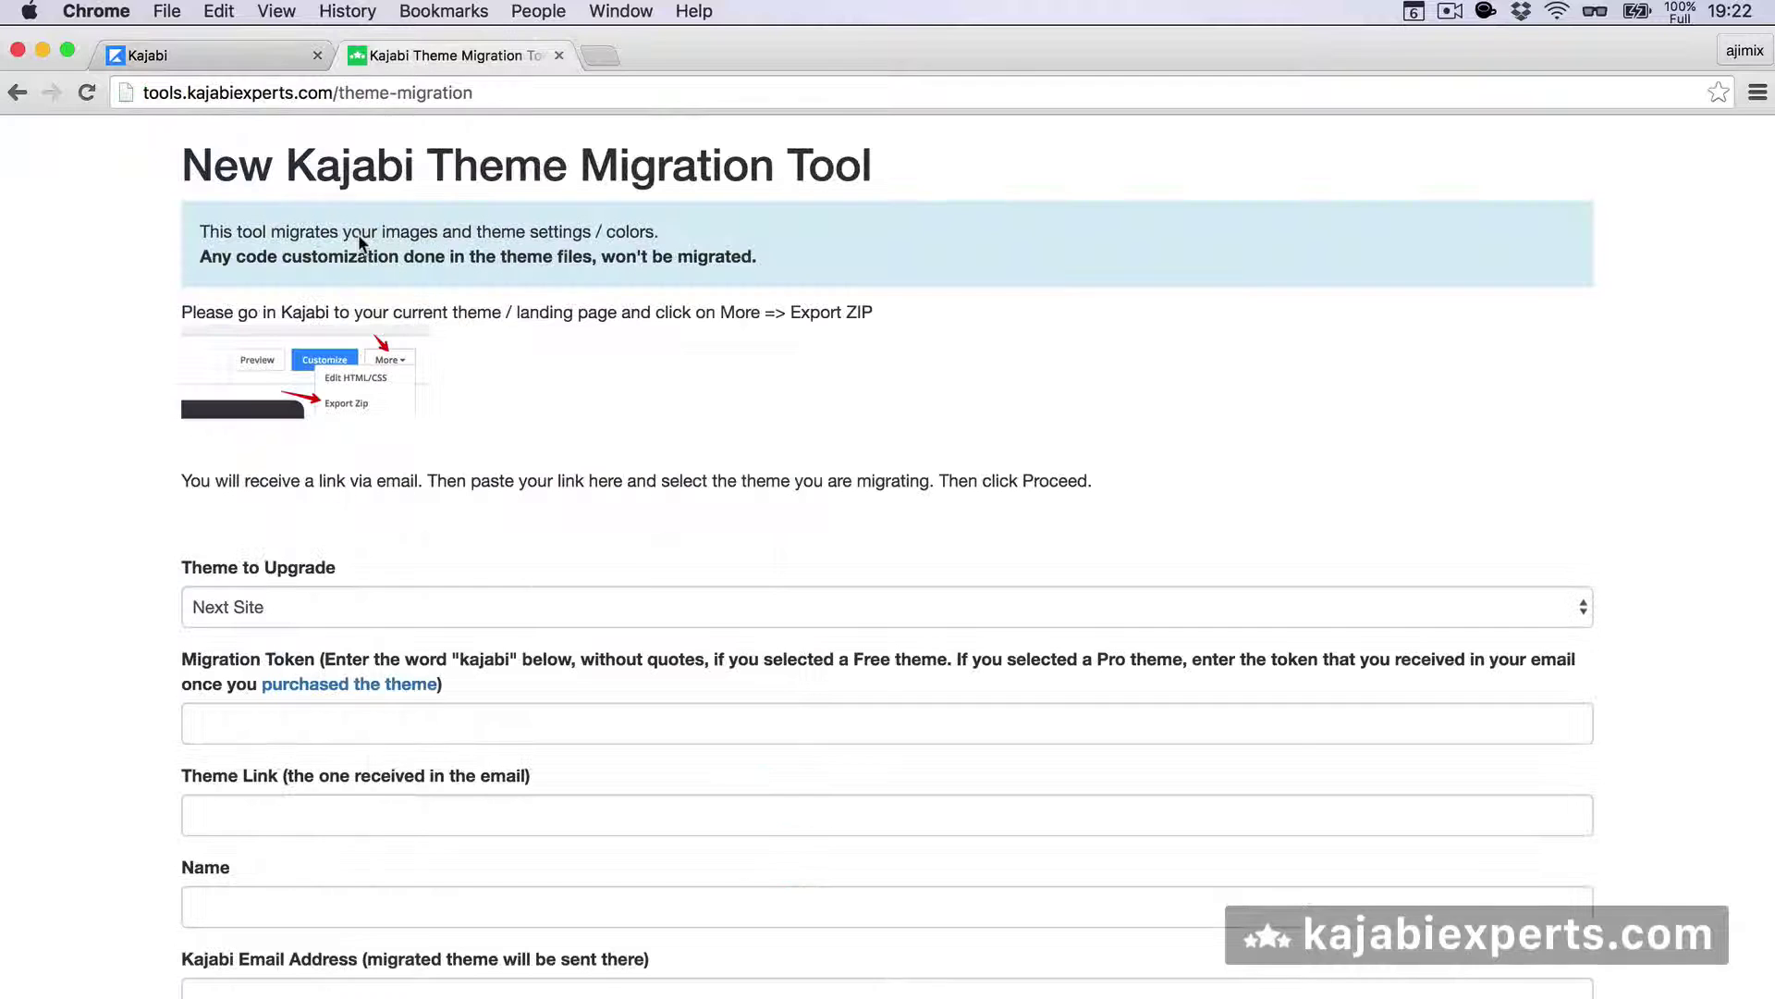
pyautogui.click(308, 606)
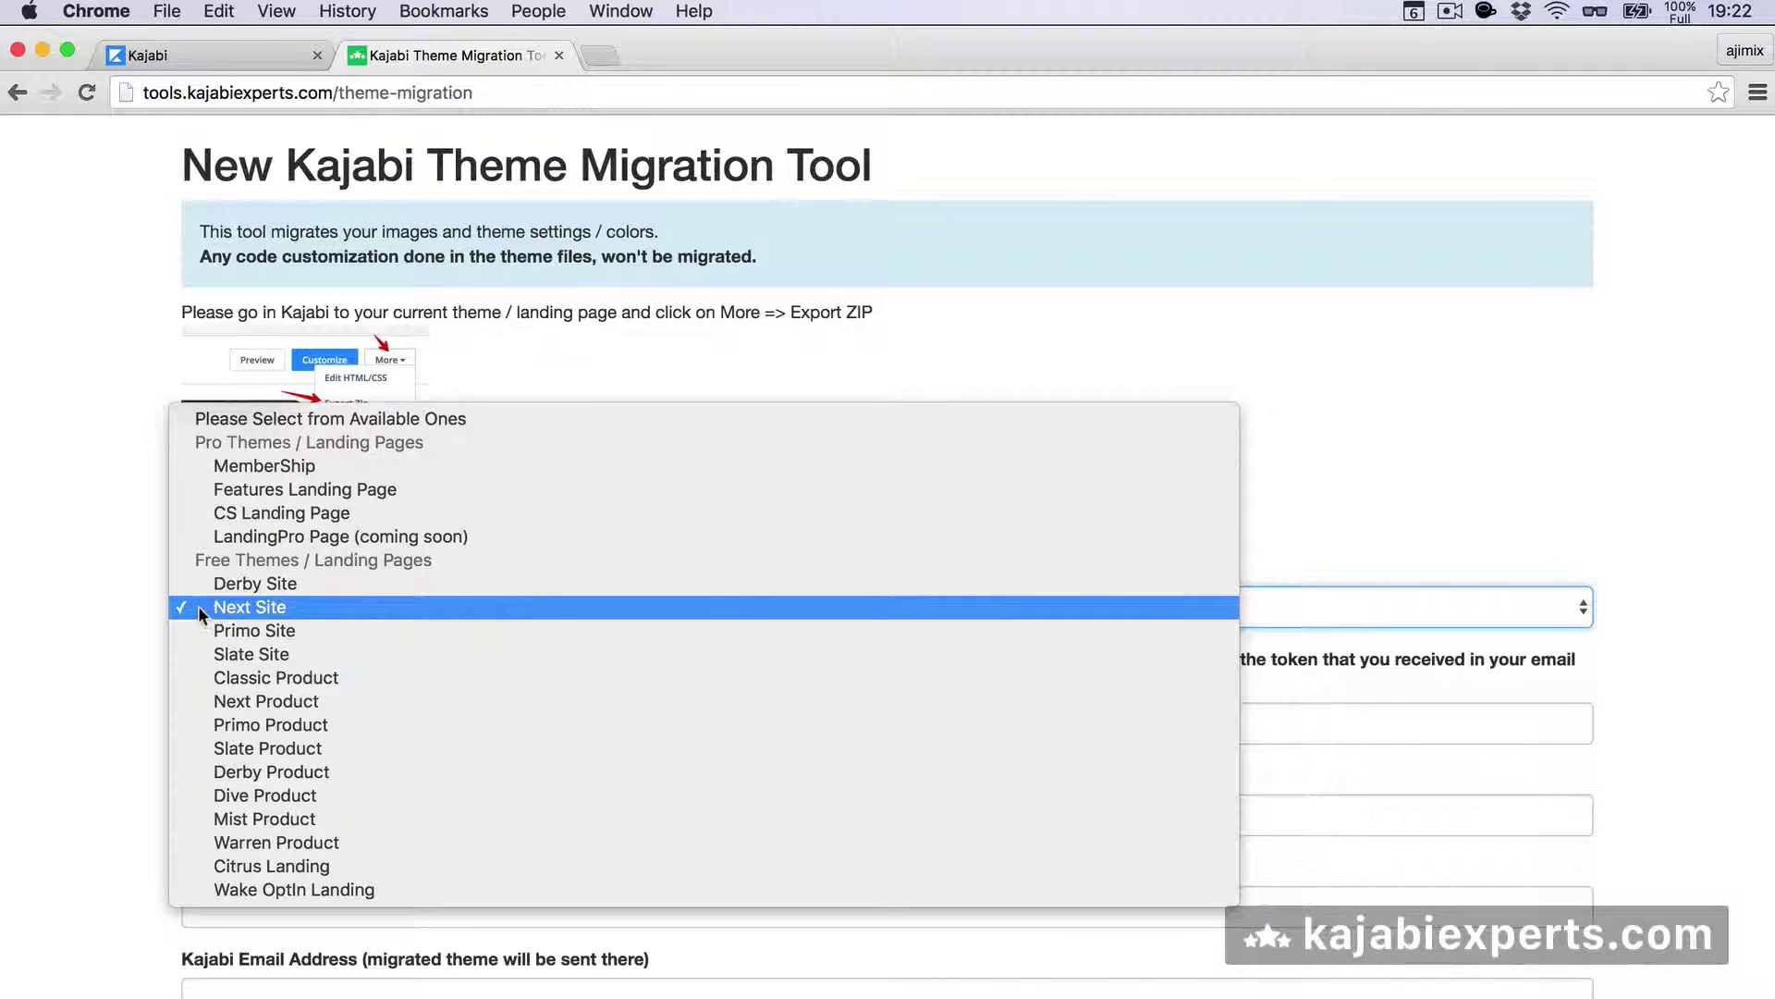
pyautogui.click(219, 607)
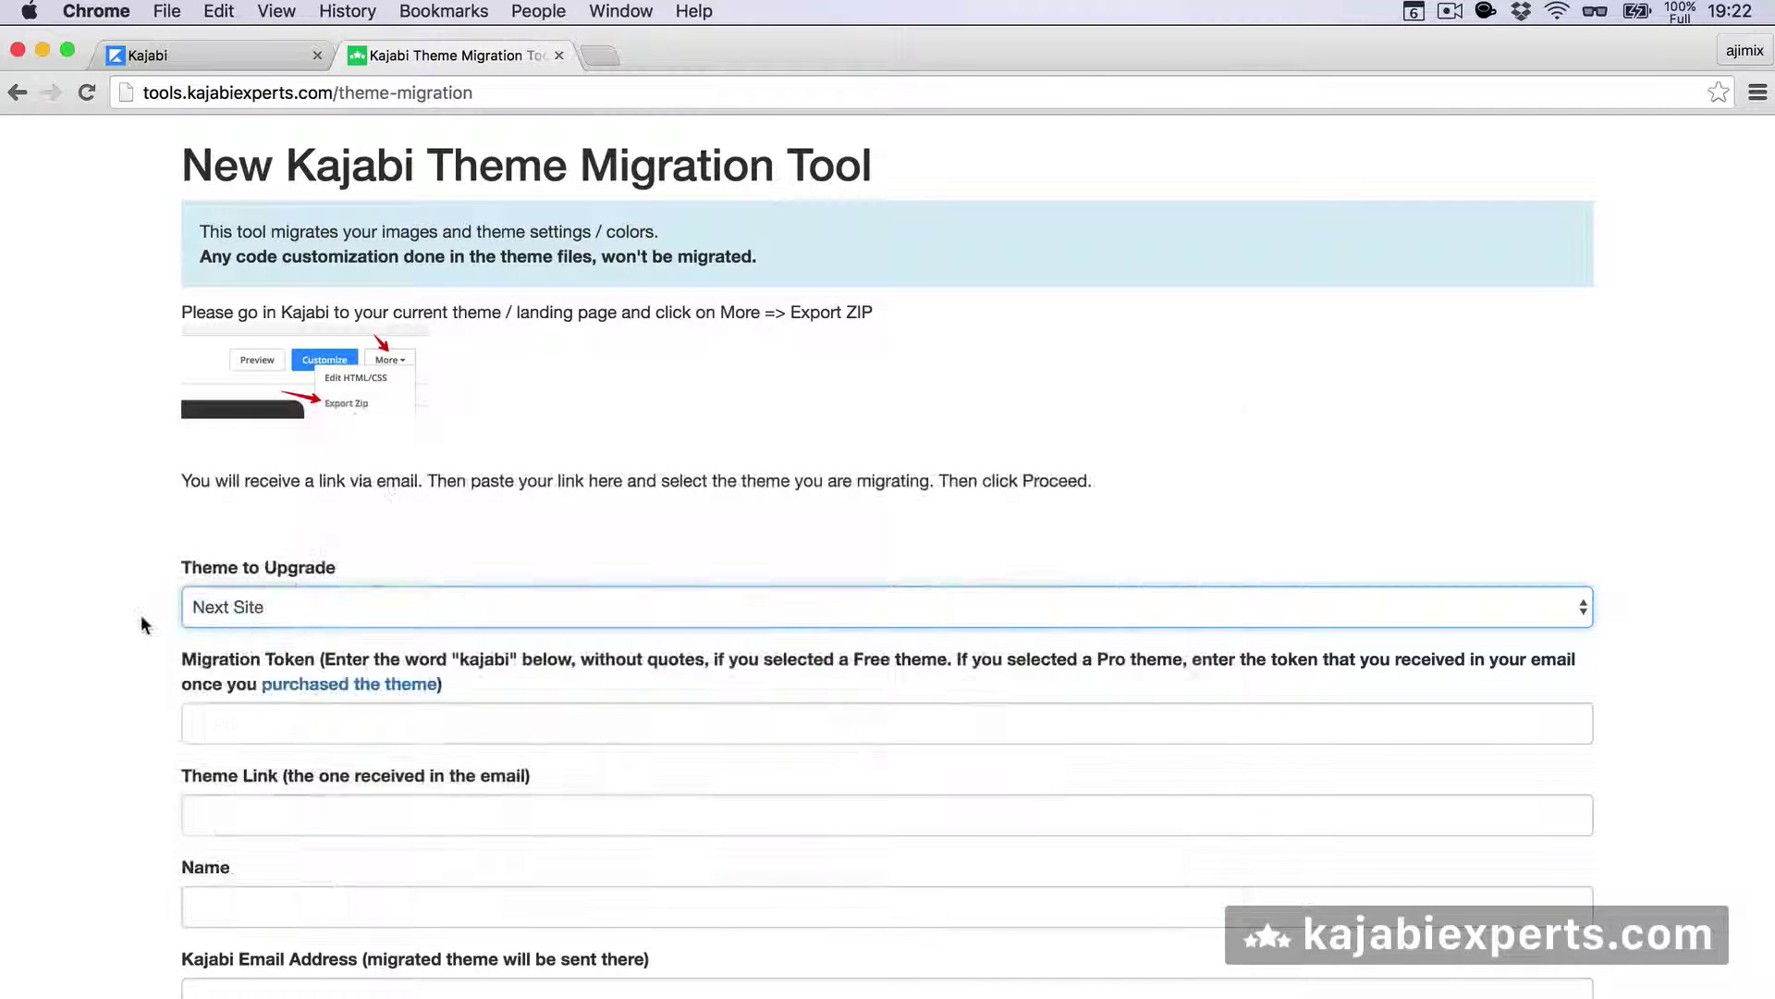
pyautogui.scroll(-3, 141, 614)
pyautogui.scroll(-1, 162, 546)
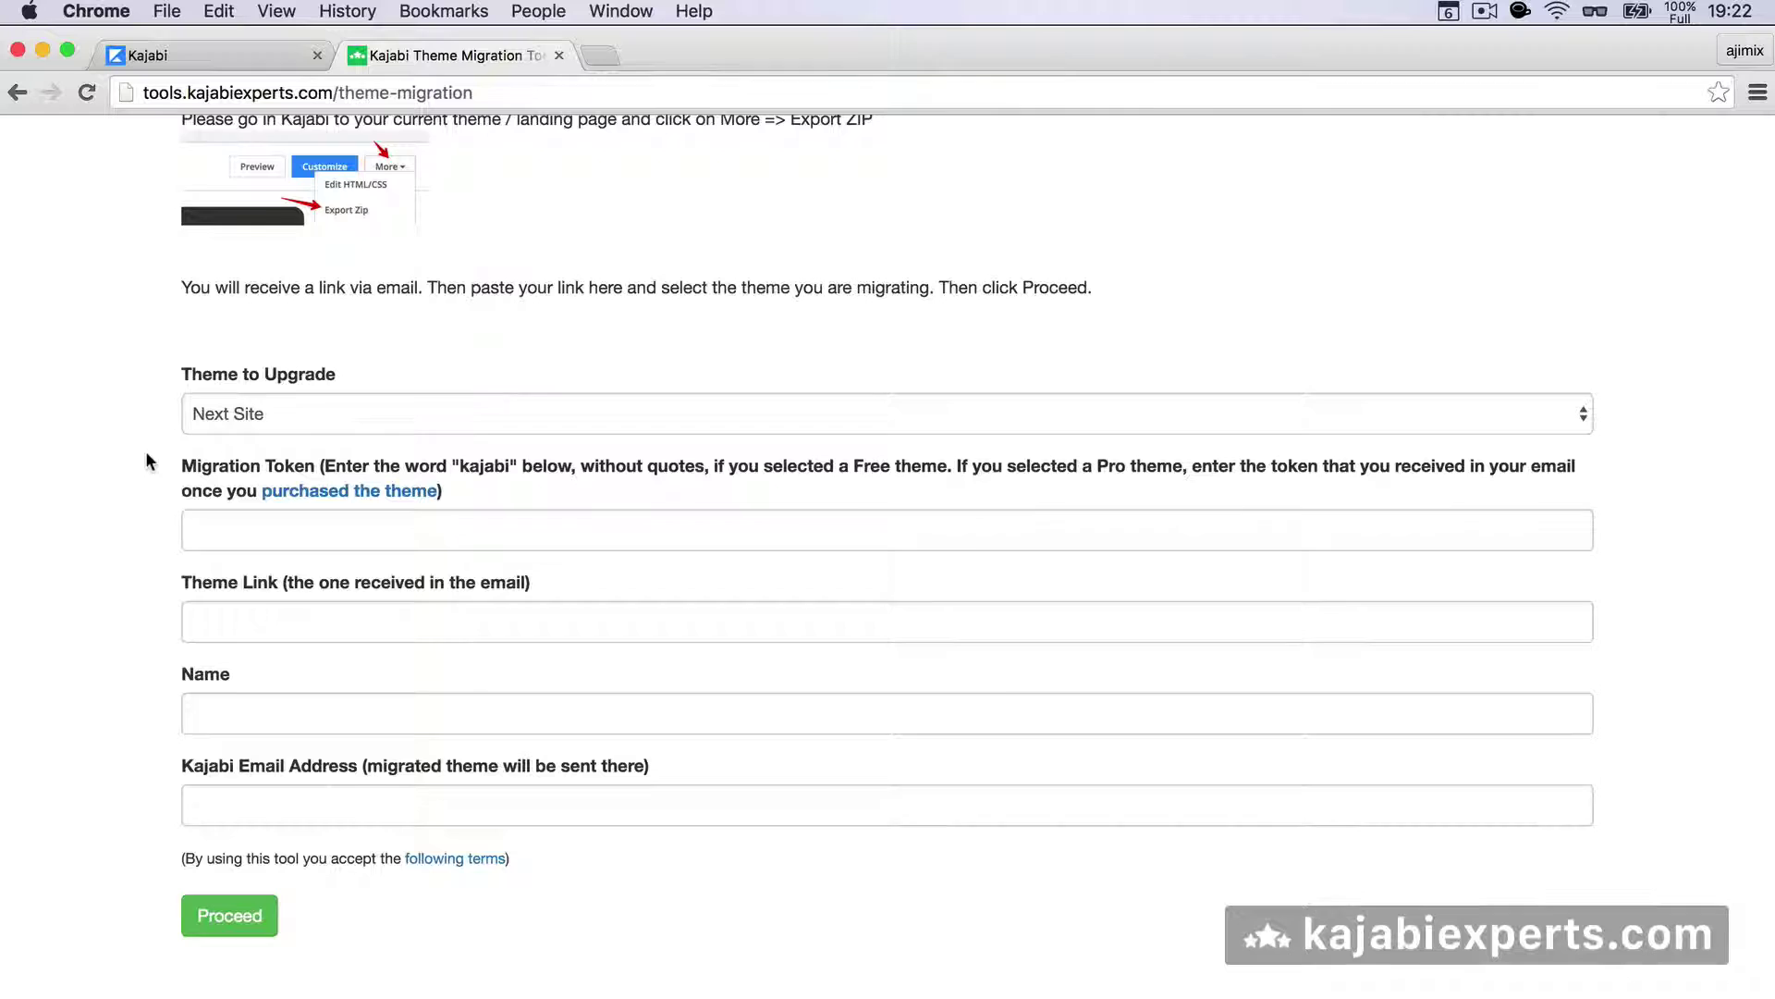
pyautogui.click(212, 413)
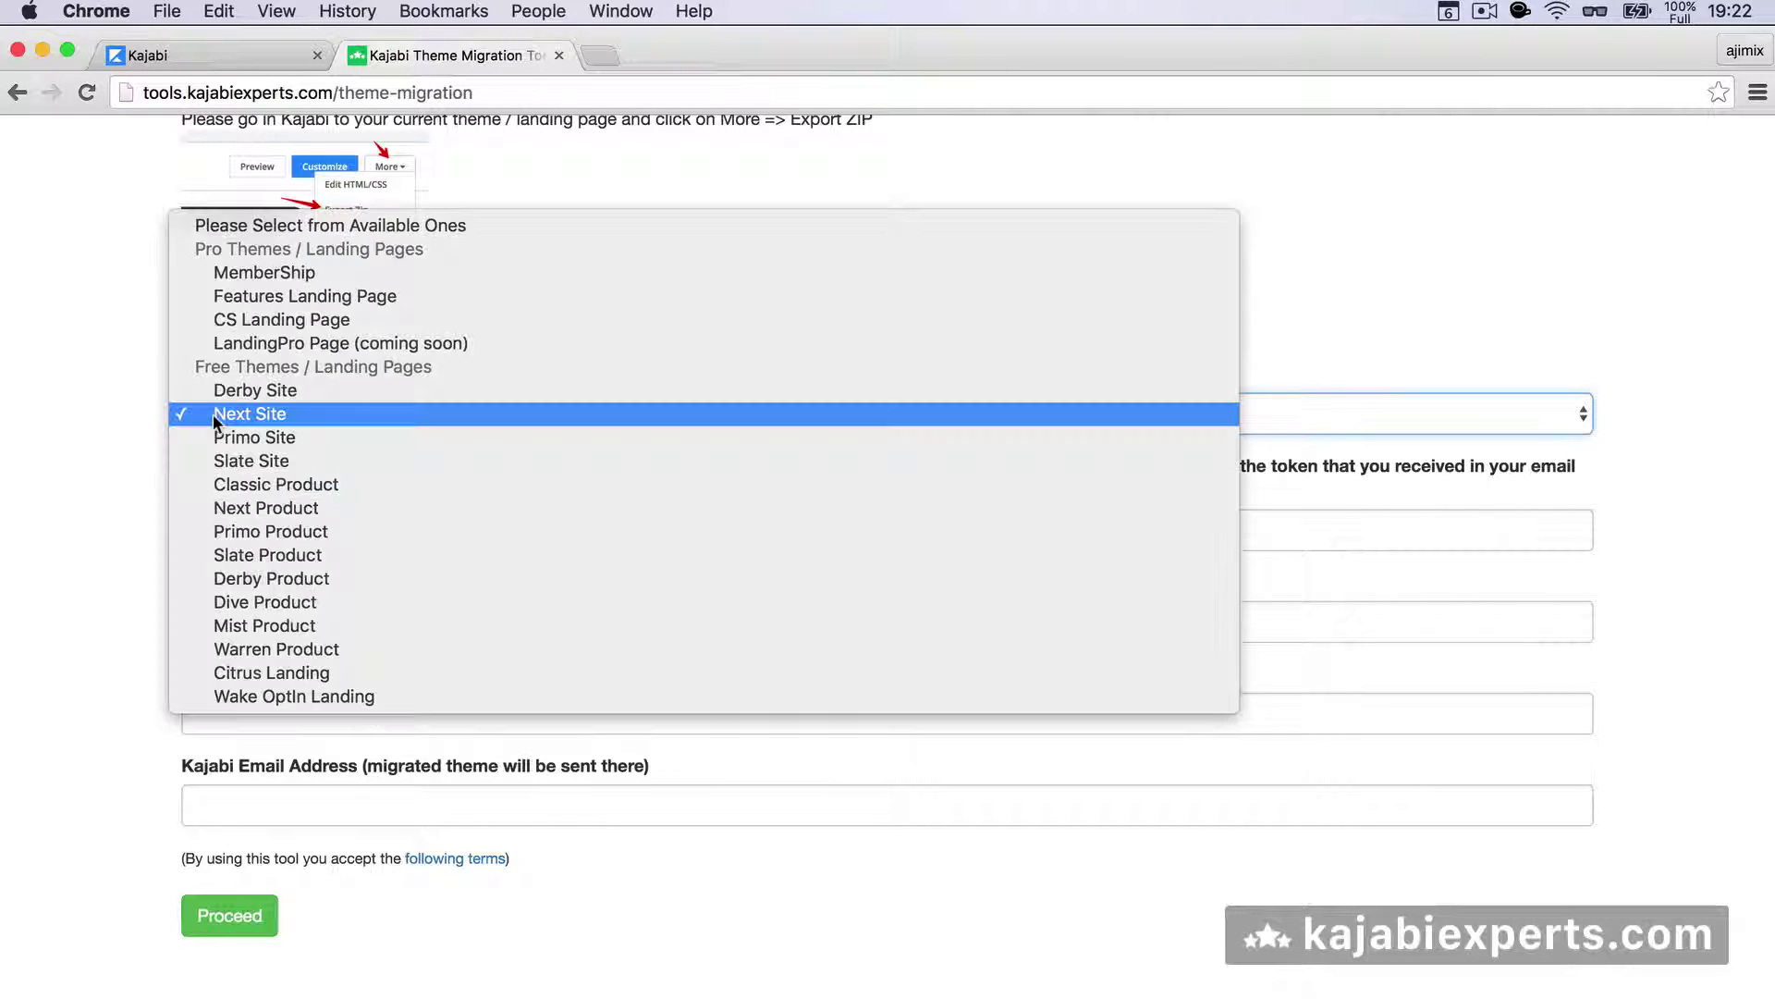
pyautogui.click(136, 429)
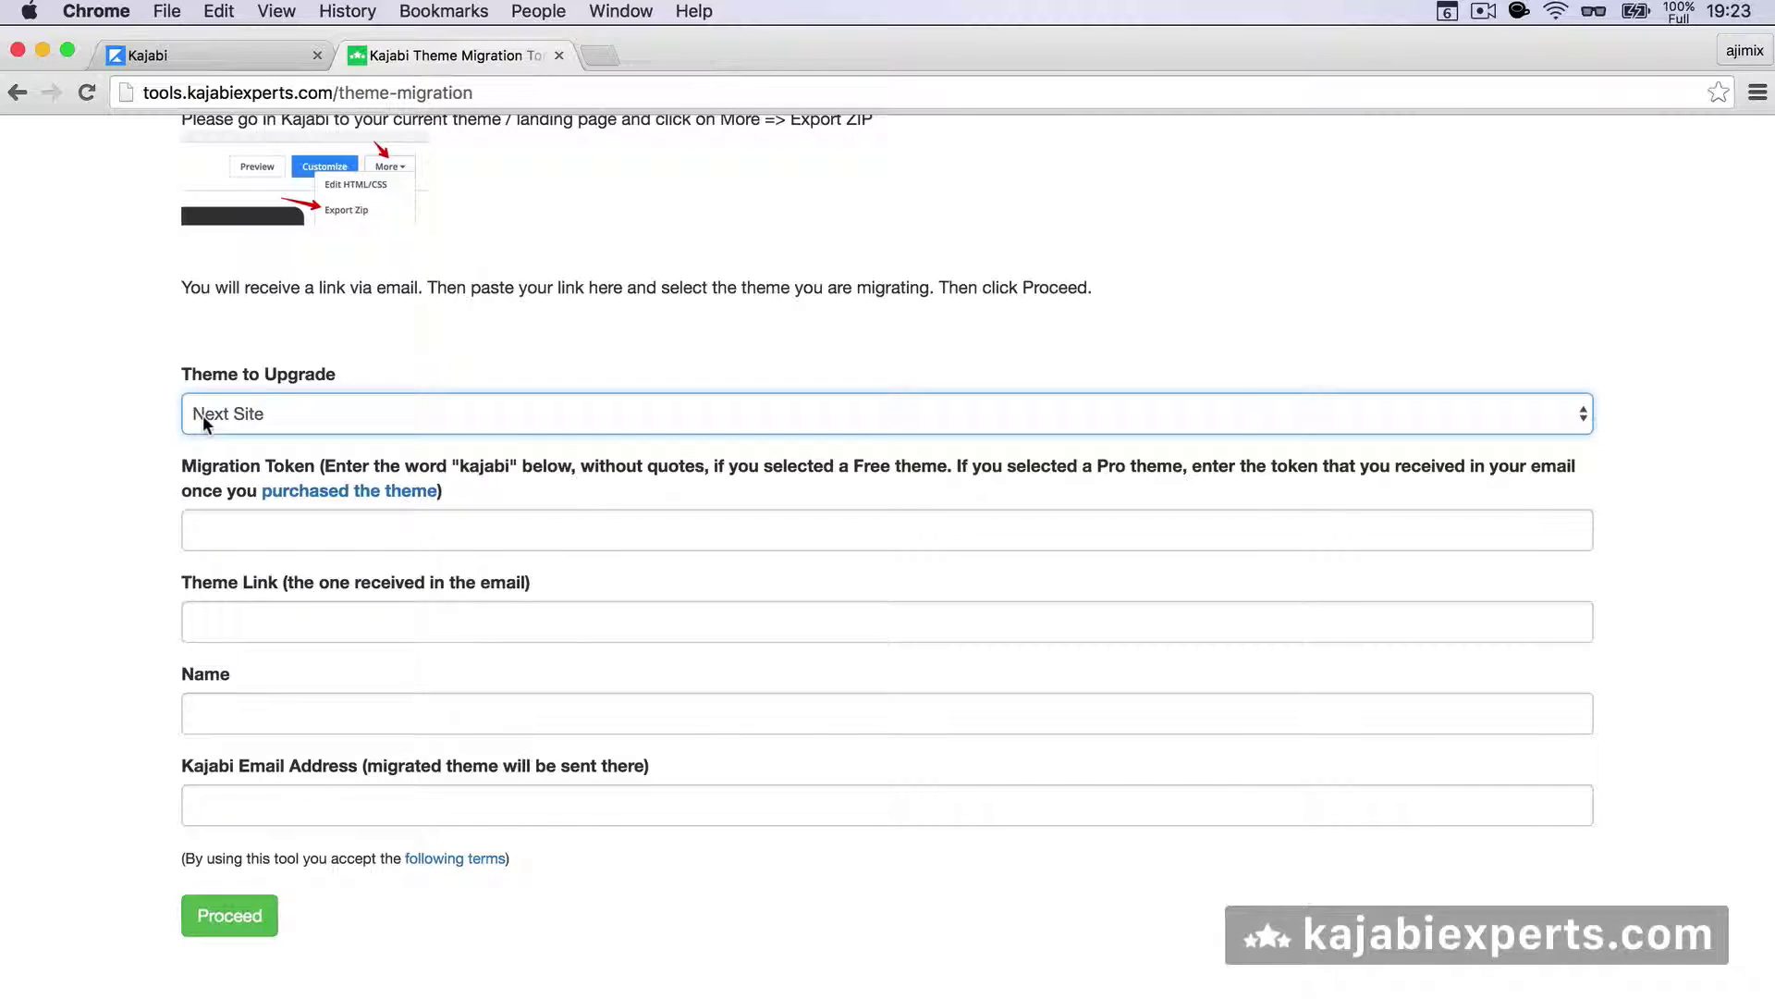
pyautogui.click(203, 414)
pyautogui.click(163, 418)
pyautogui.click(218, 530)
pyautogui.write('kajabi')
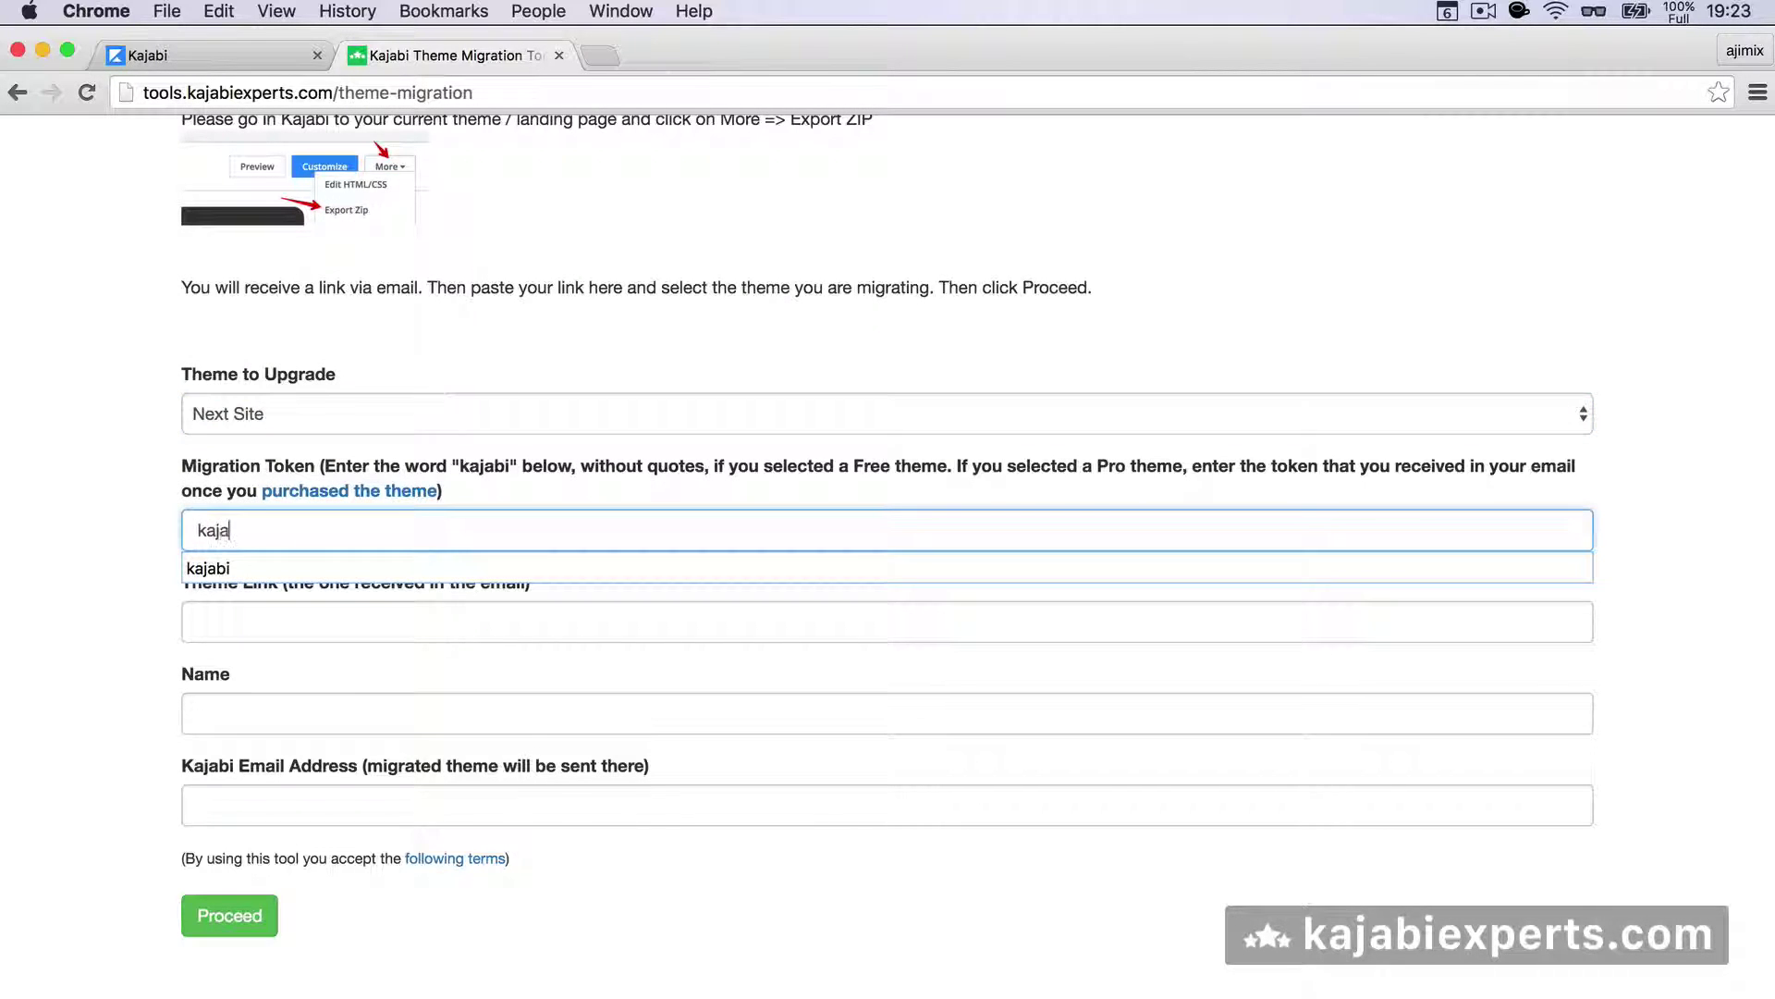
pyautogui.click(201, 418)
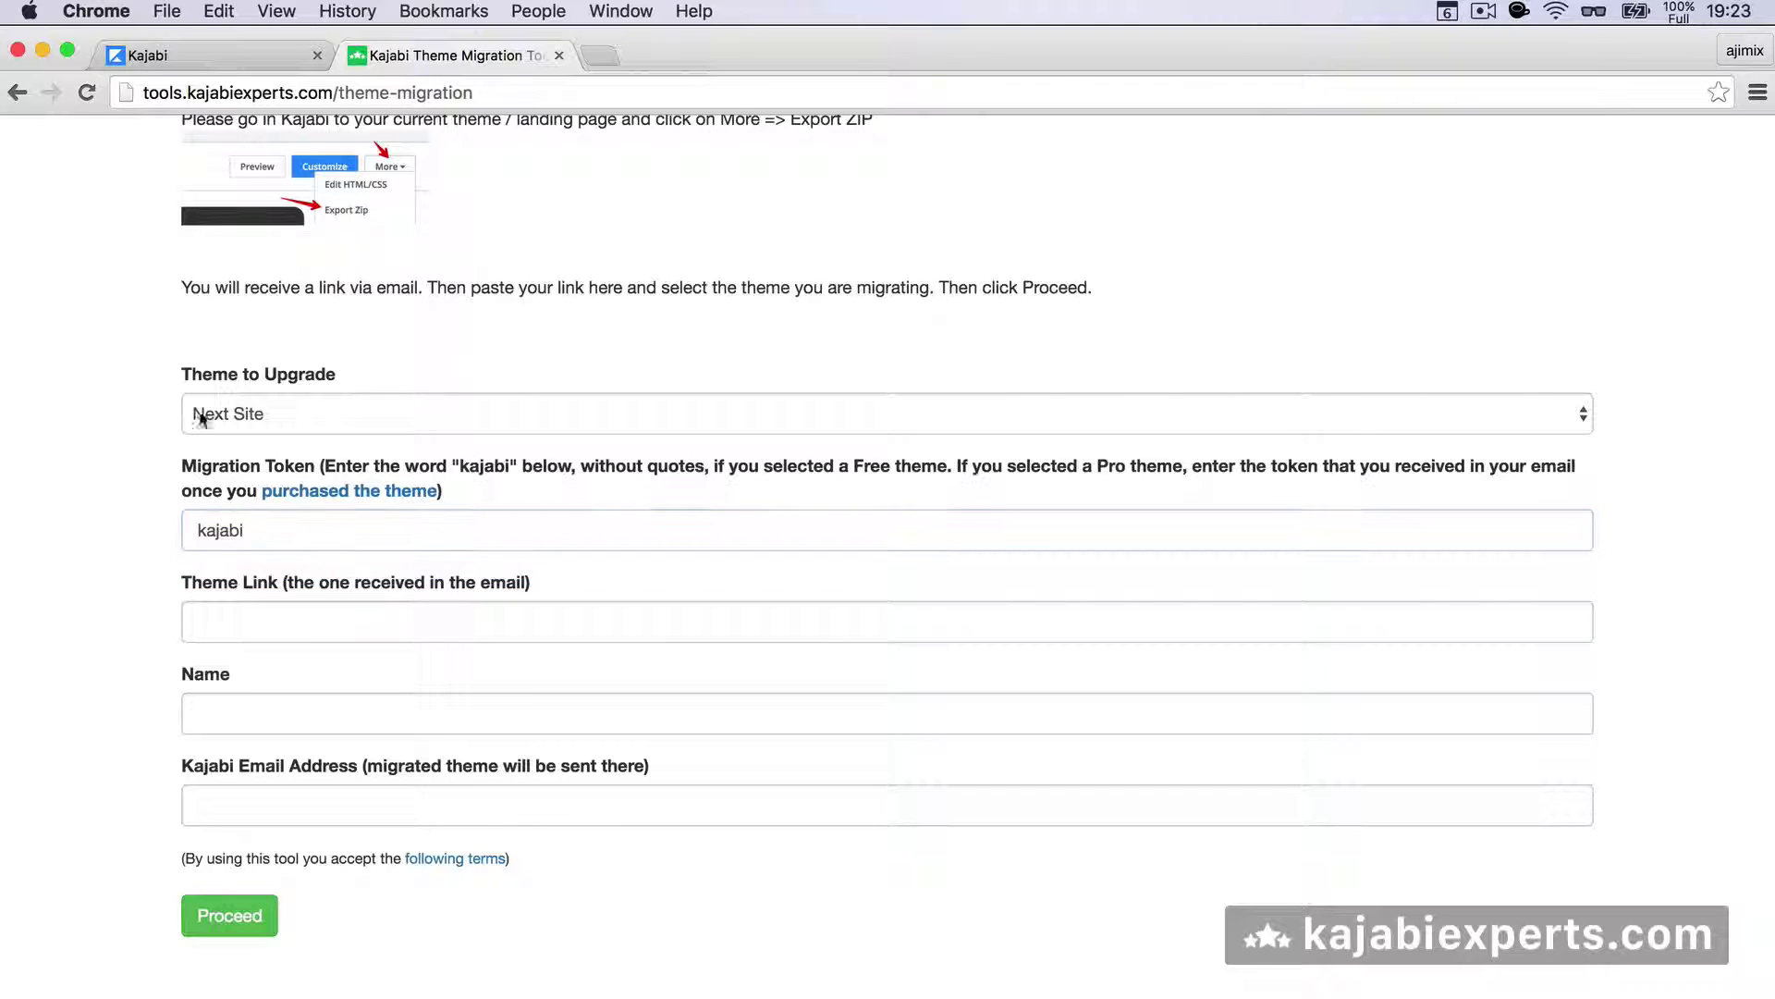
pyautogui.click(231, 408)
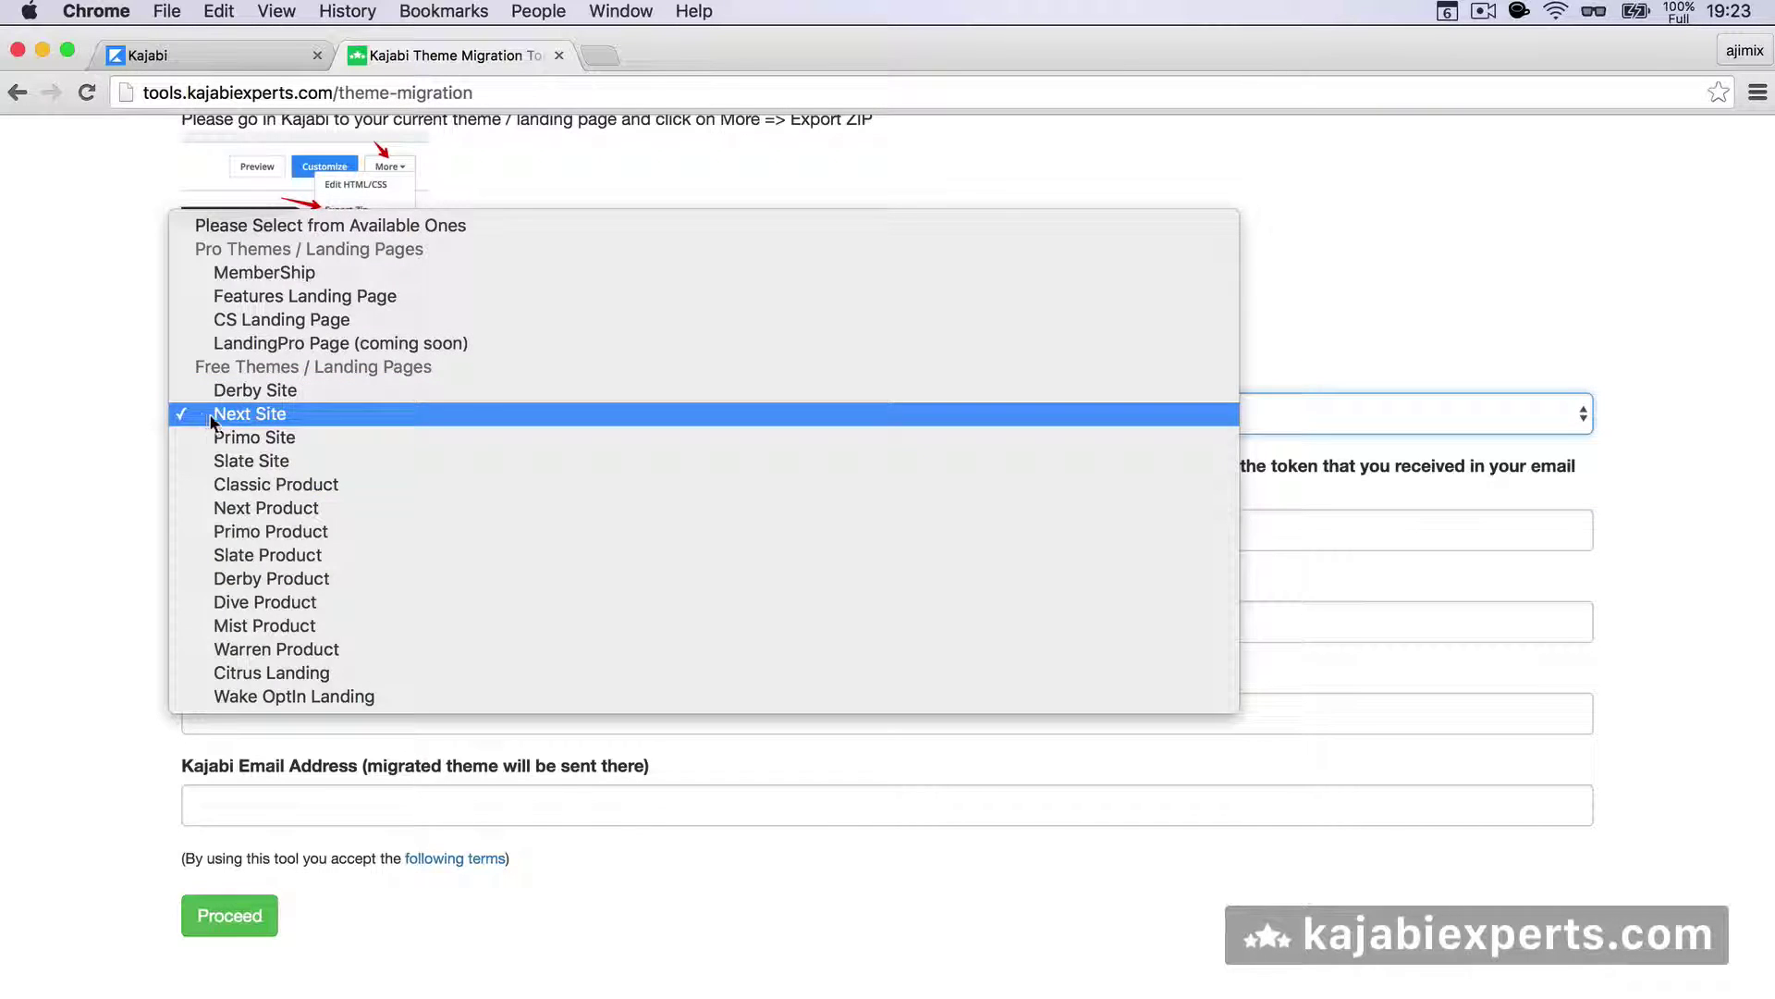
# - Recheck that Next Site is still selected, keeping 'kajabi' in the Migration Token field
pyautogui.click(82, 423)
pyautogui.click(249, 396)
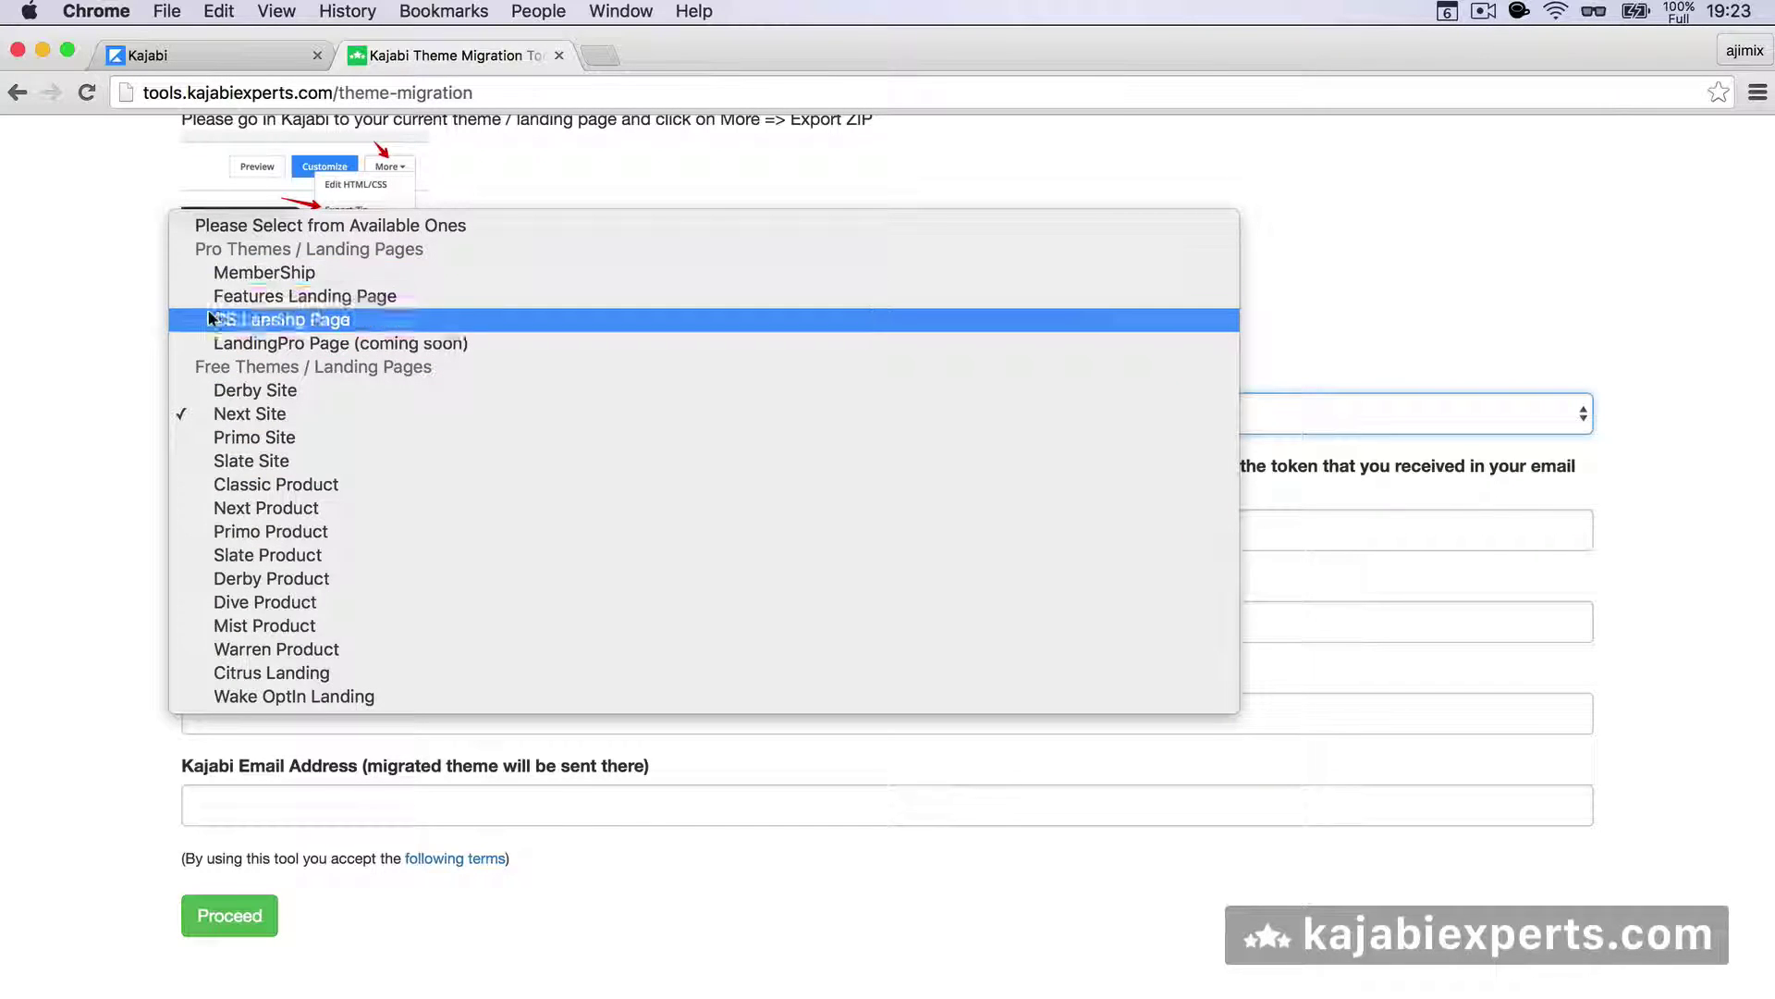
pyautogui.click(218, 277)
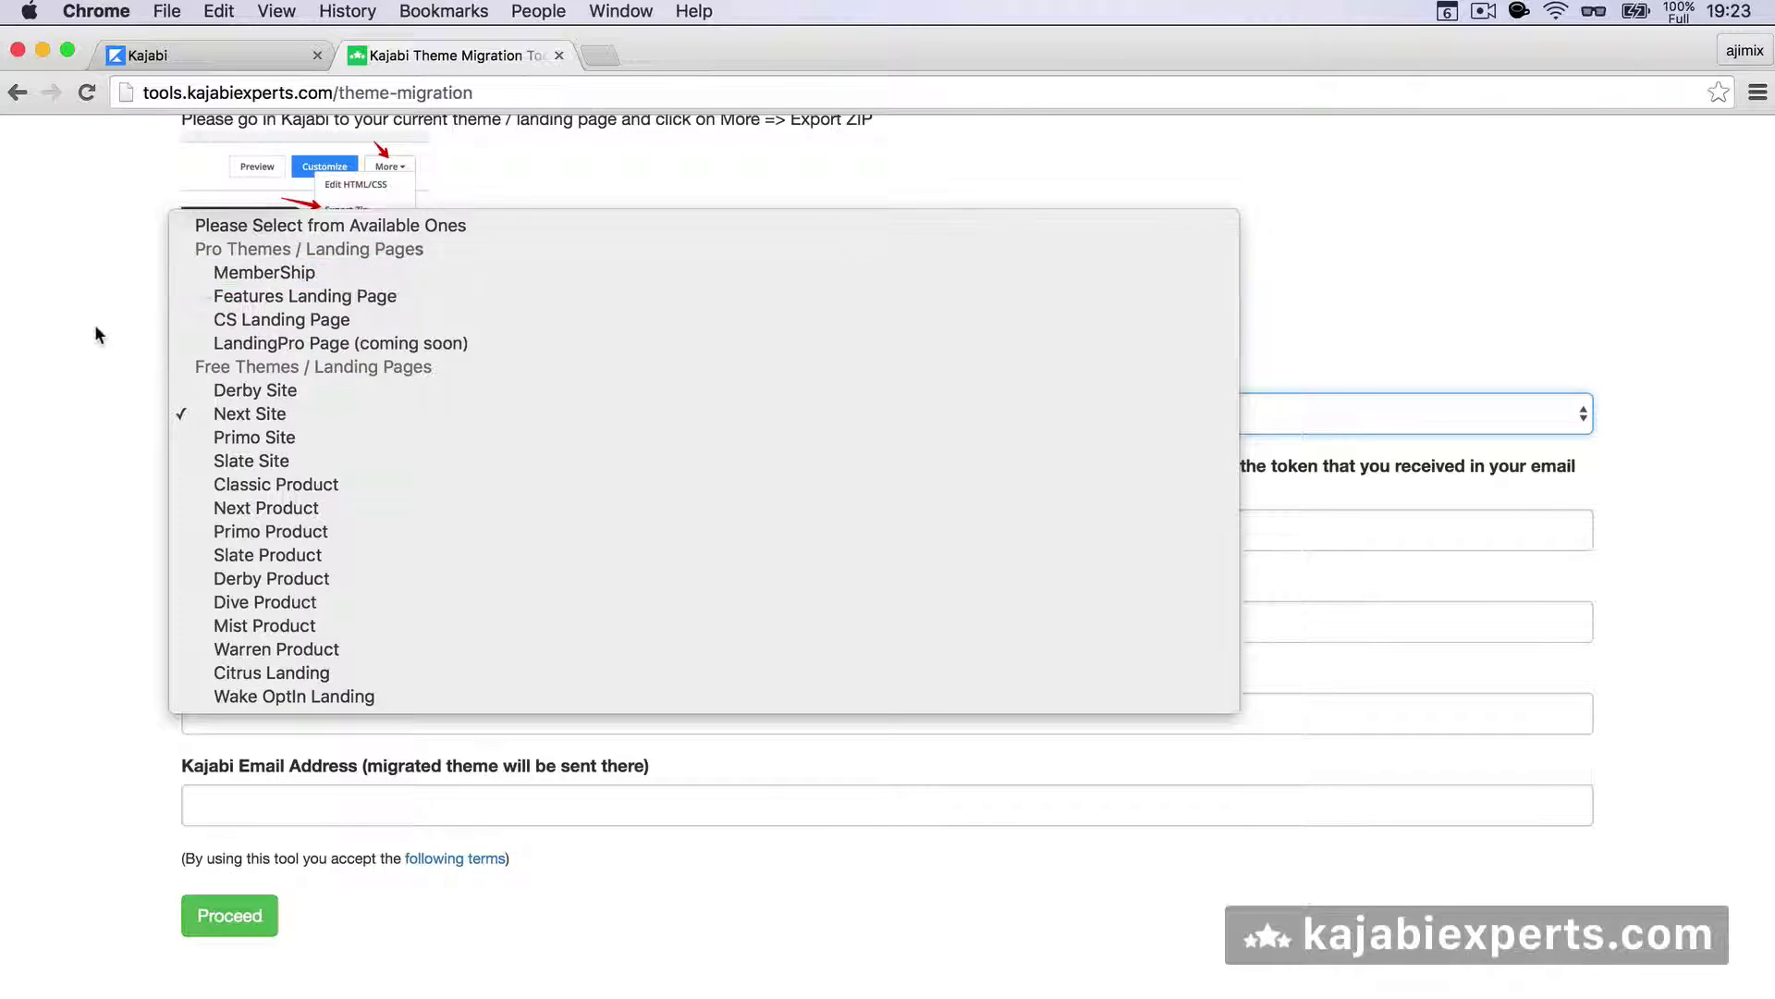
pyautogui.click(107, 362)
pyautogui.click(307, 530)
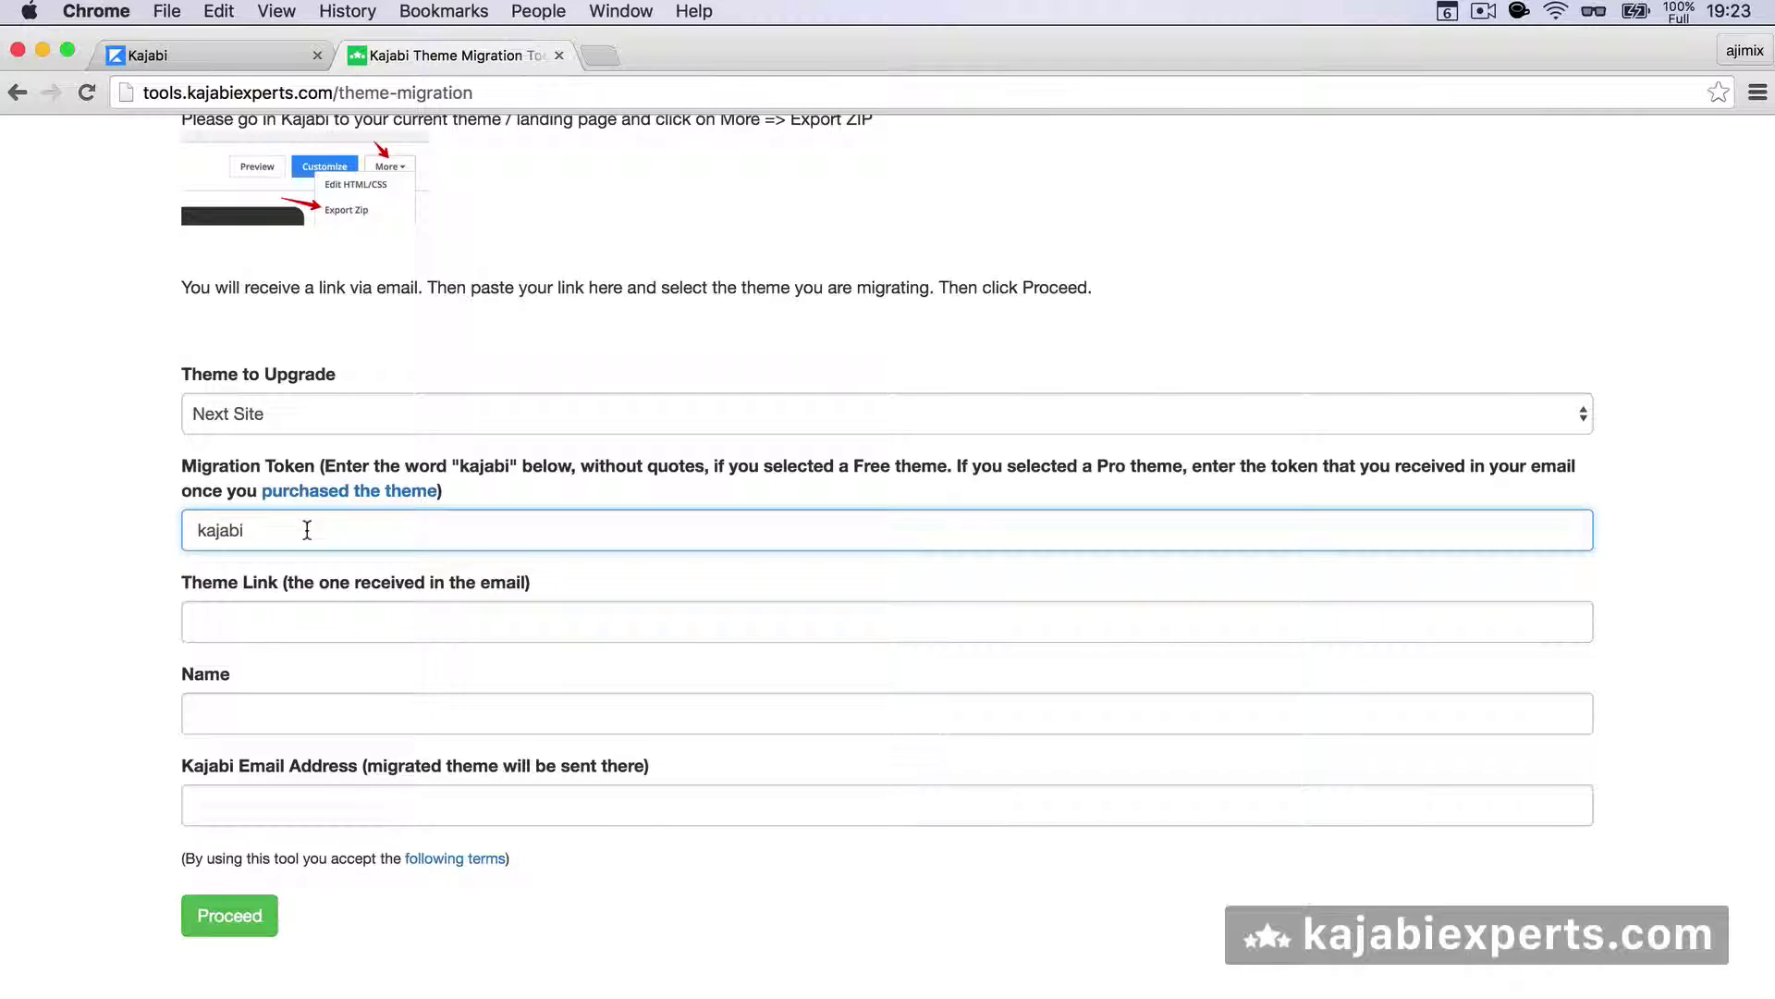
pyautogui.click(97, 514)
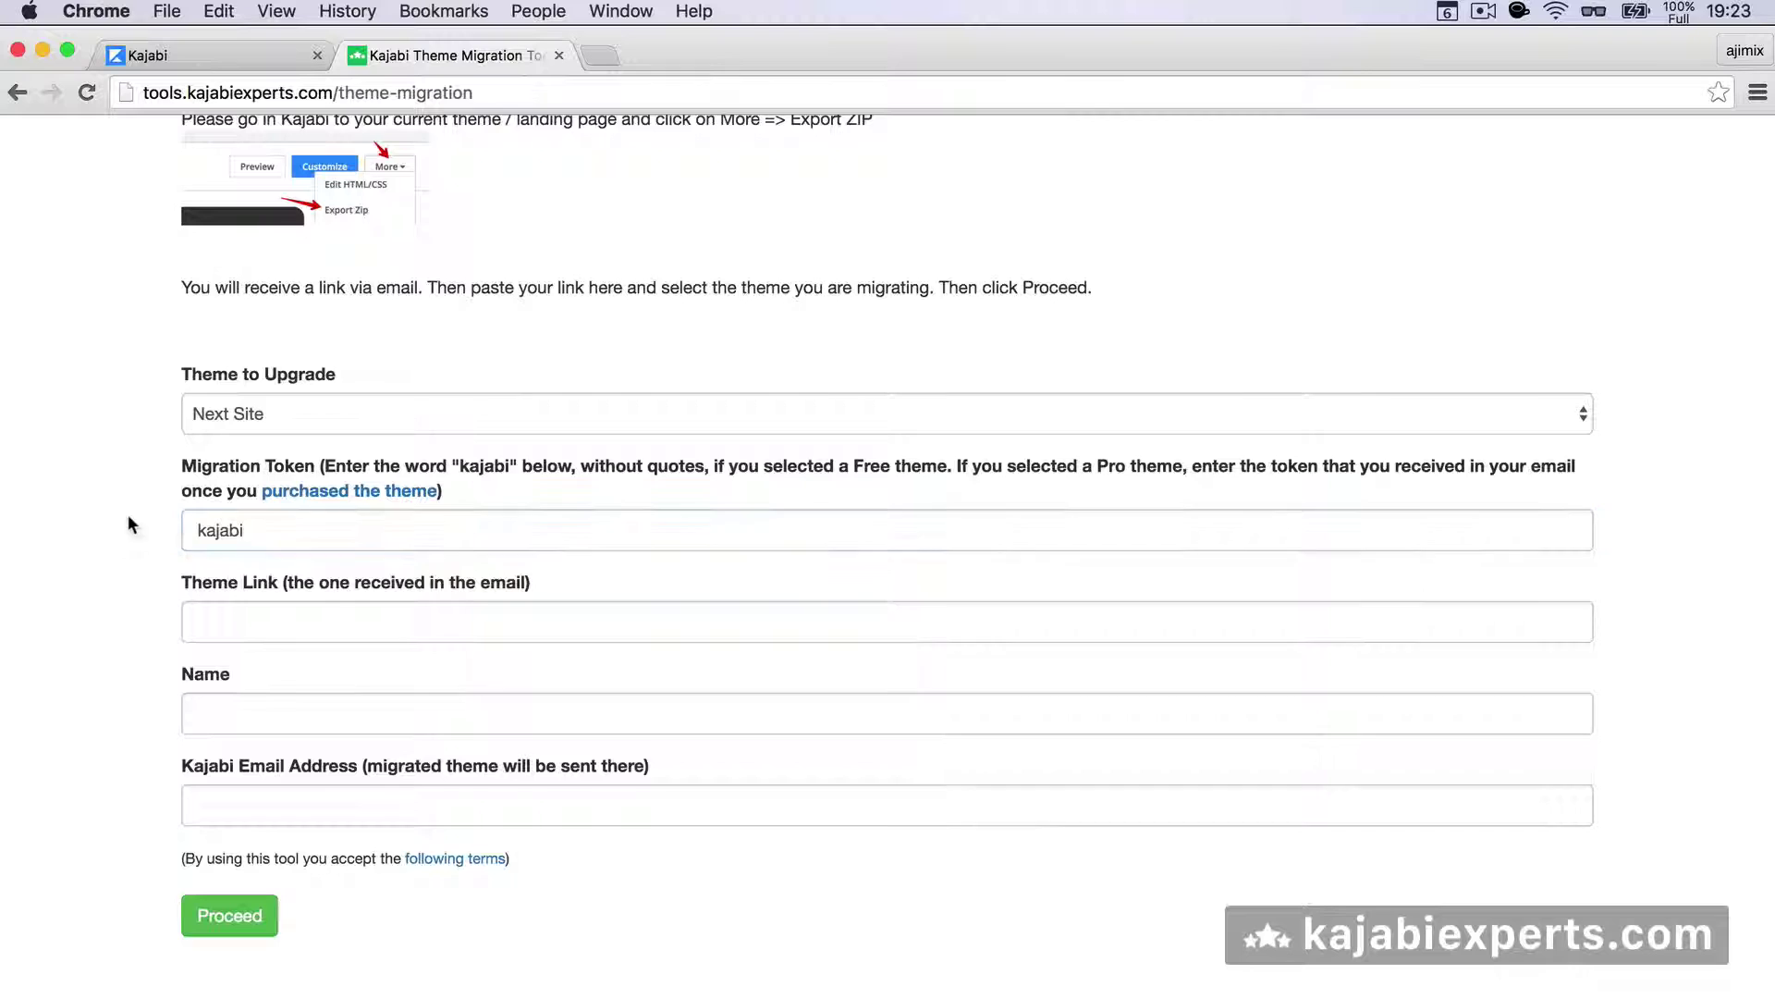
pyautogui.click(195, 413)
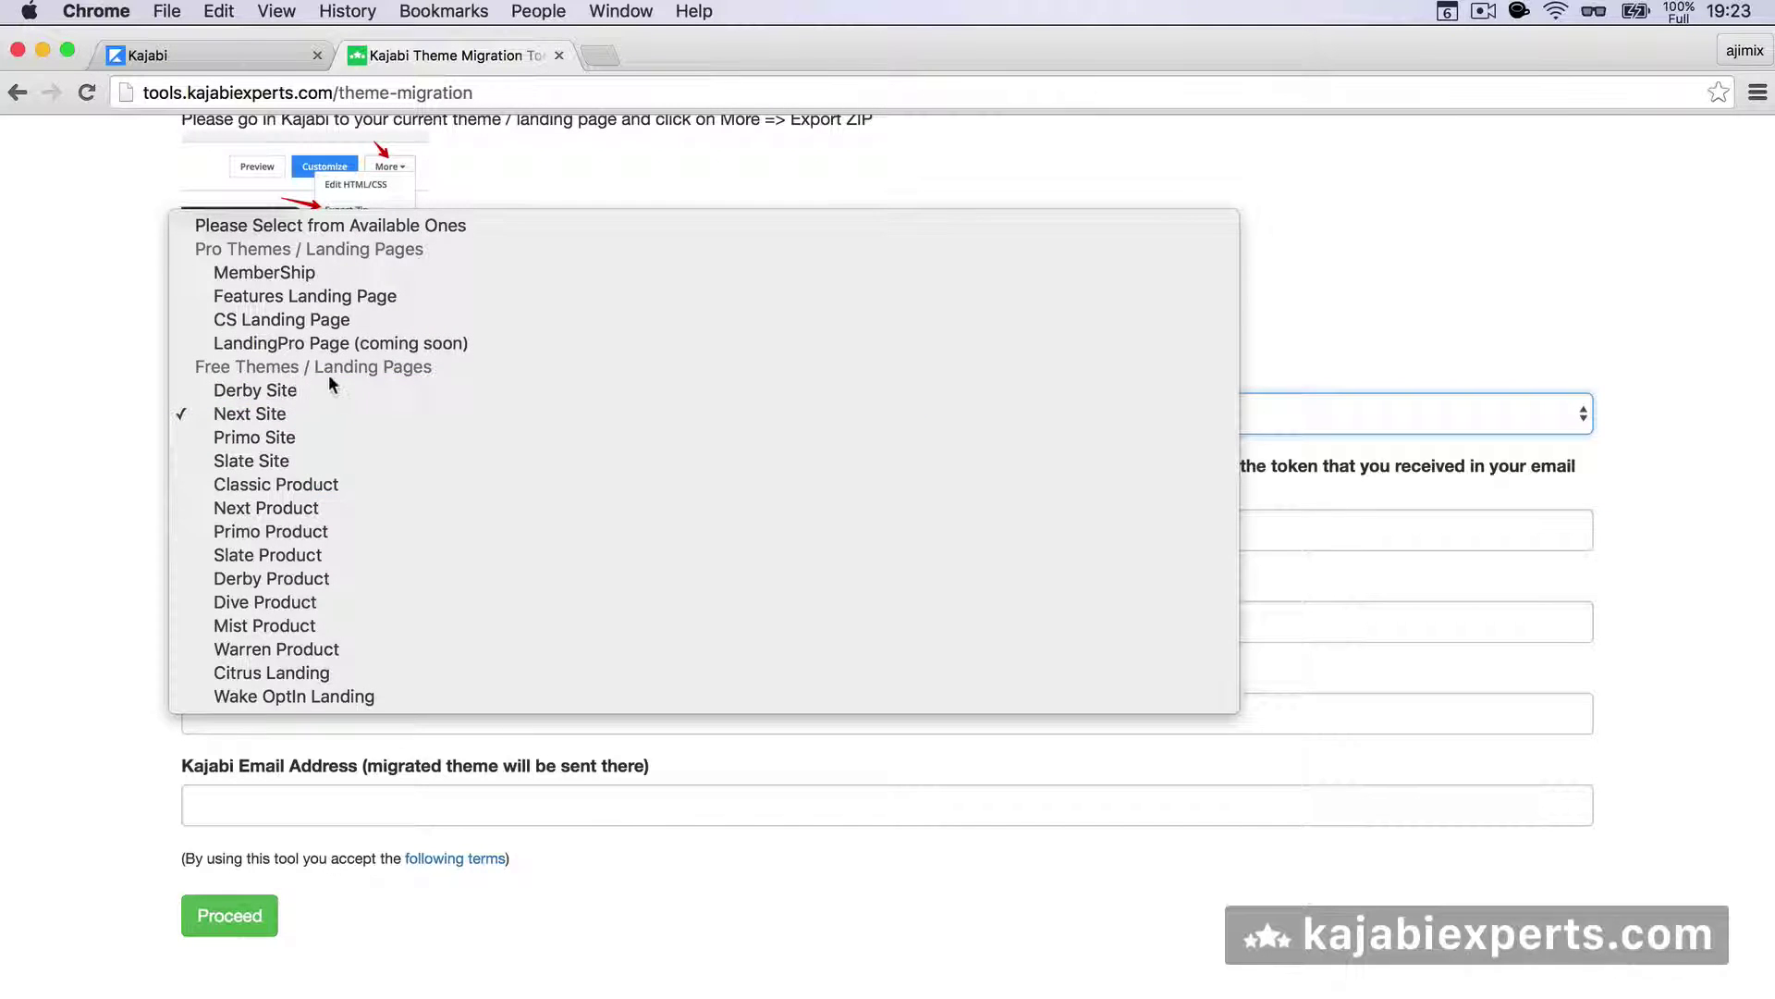
pyautogui.click(125, 413)
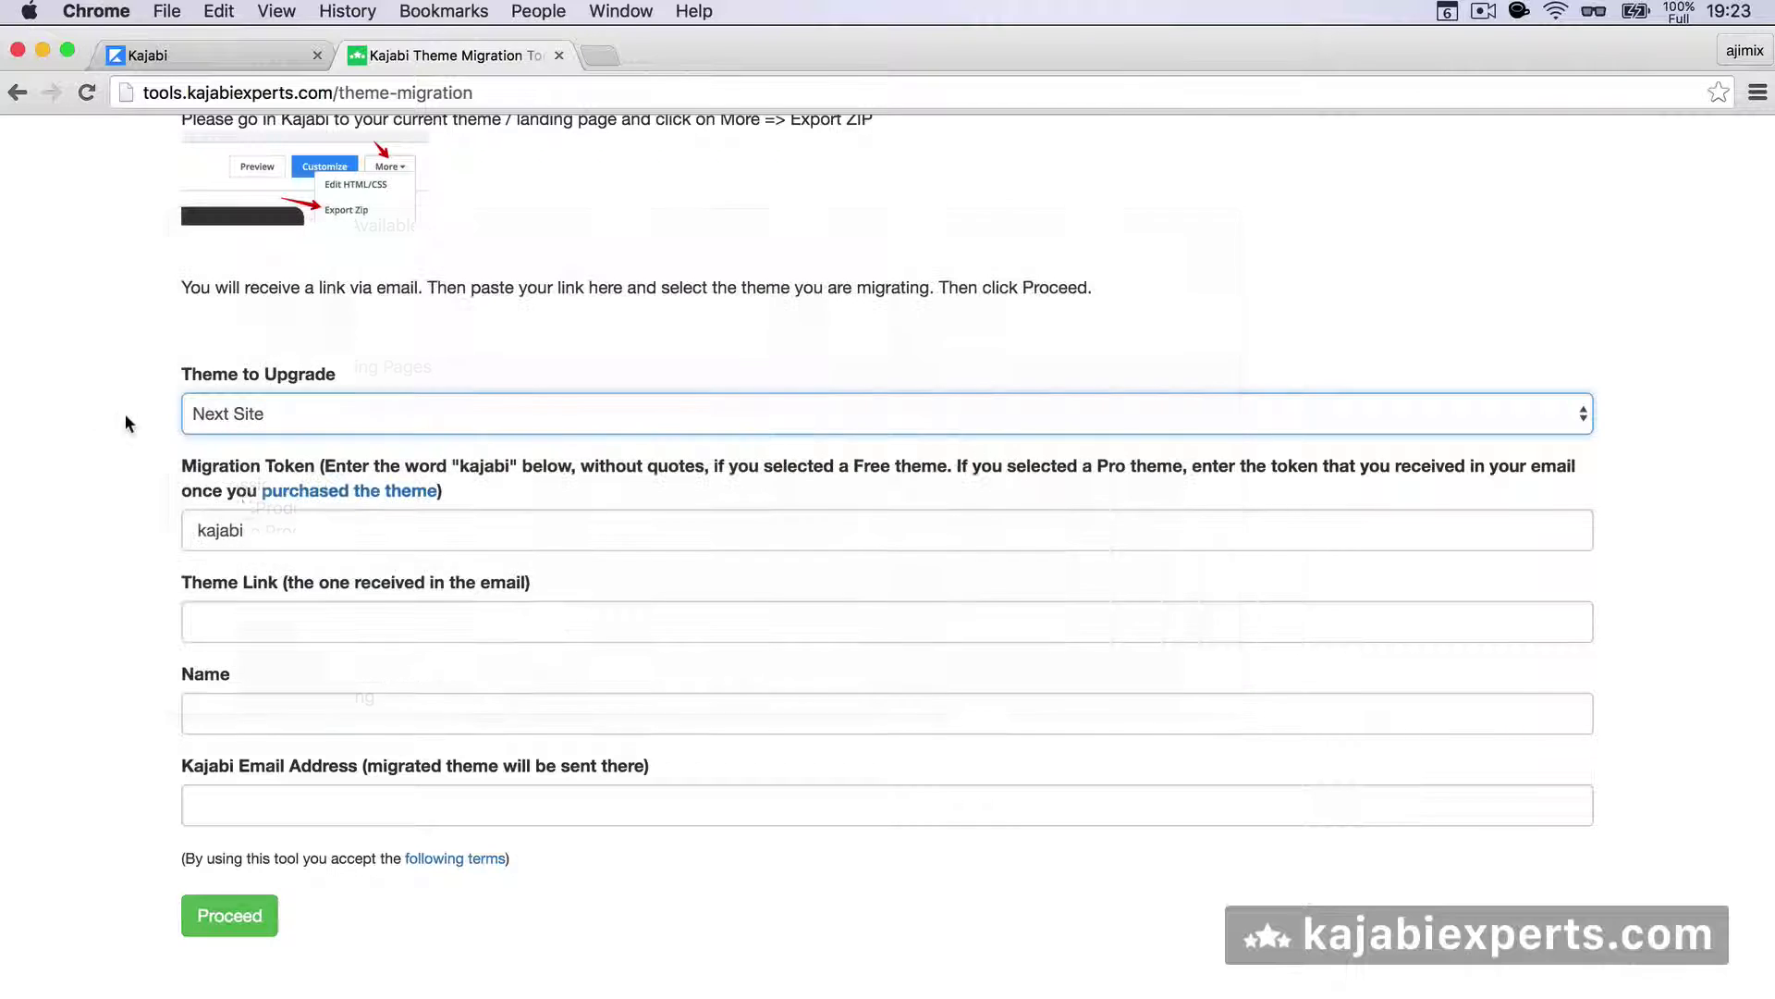
pyautogui.click(242, 529)
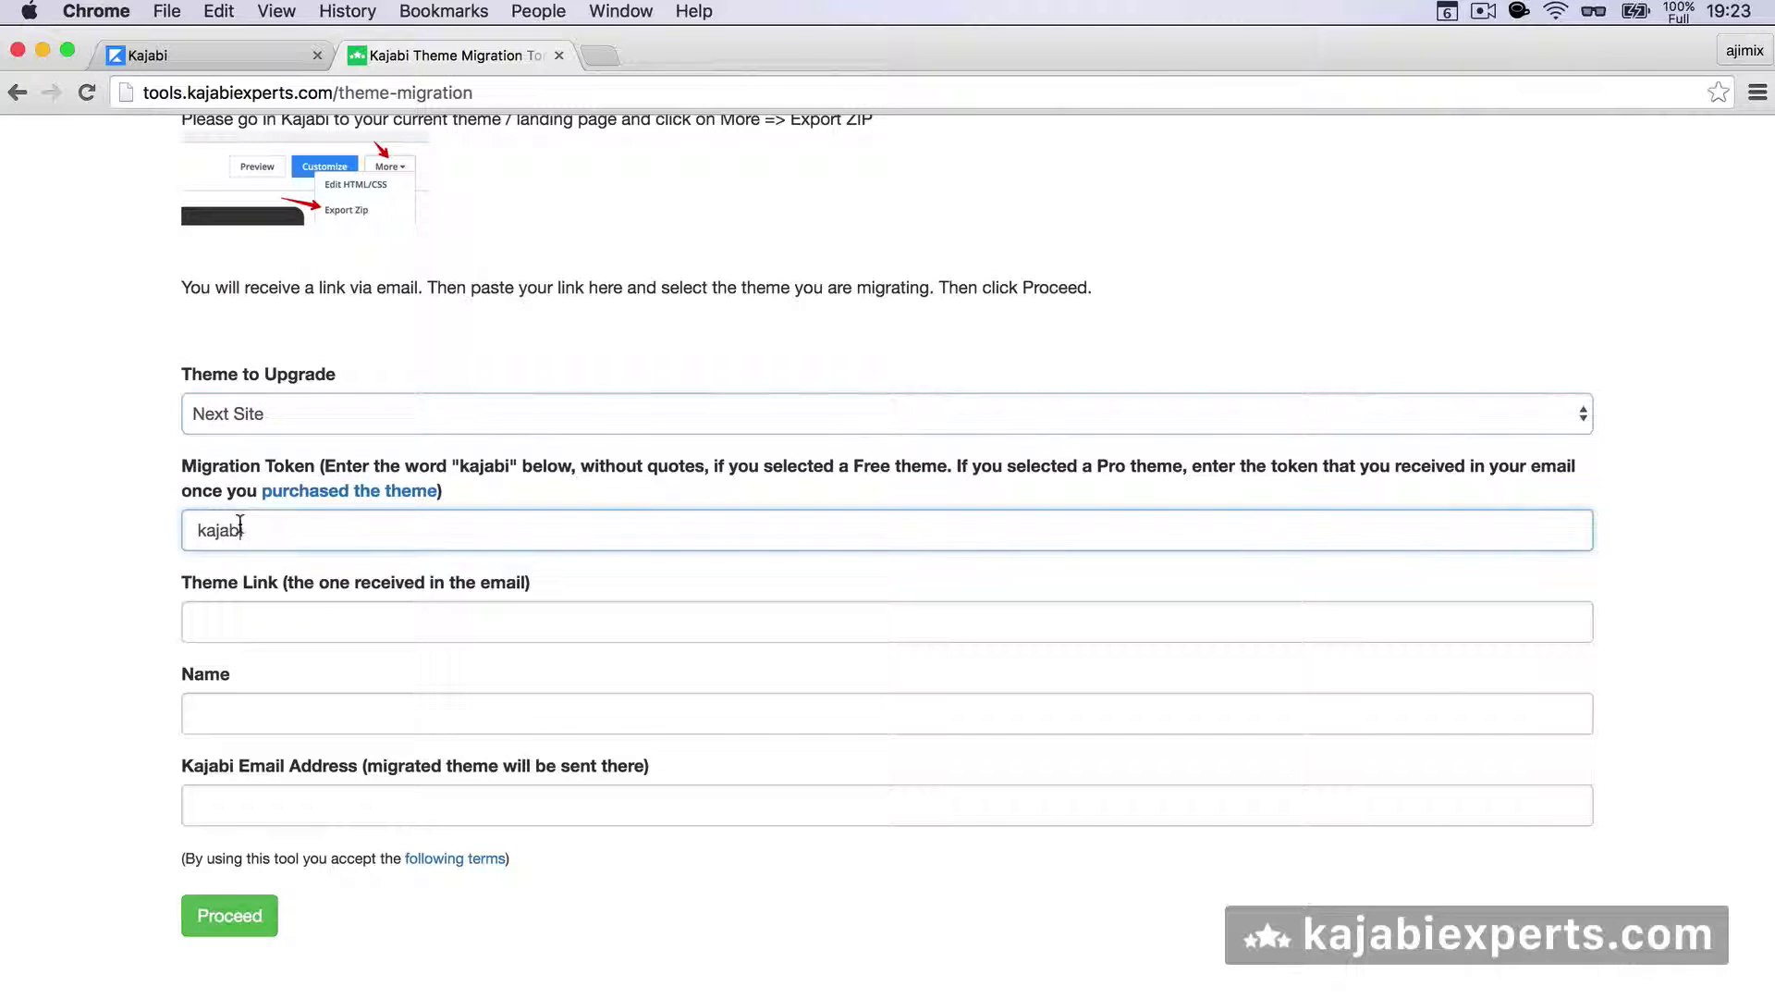
# - Paste the exported theme link into Theme Link and enter the user's name
pyautogui.click(234, 617)
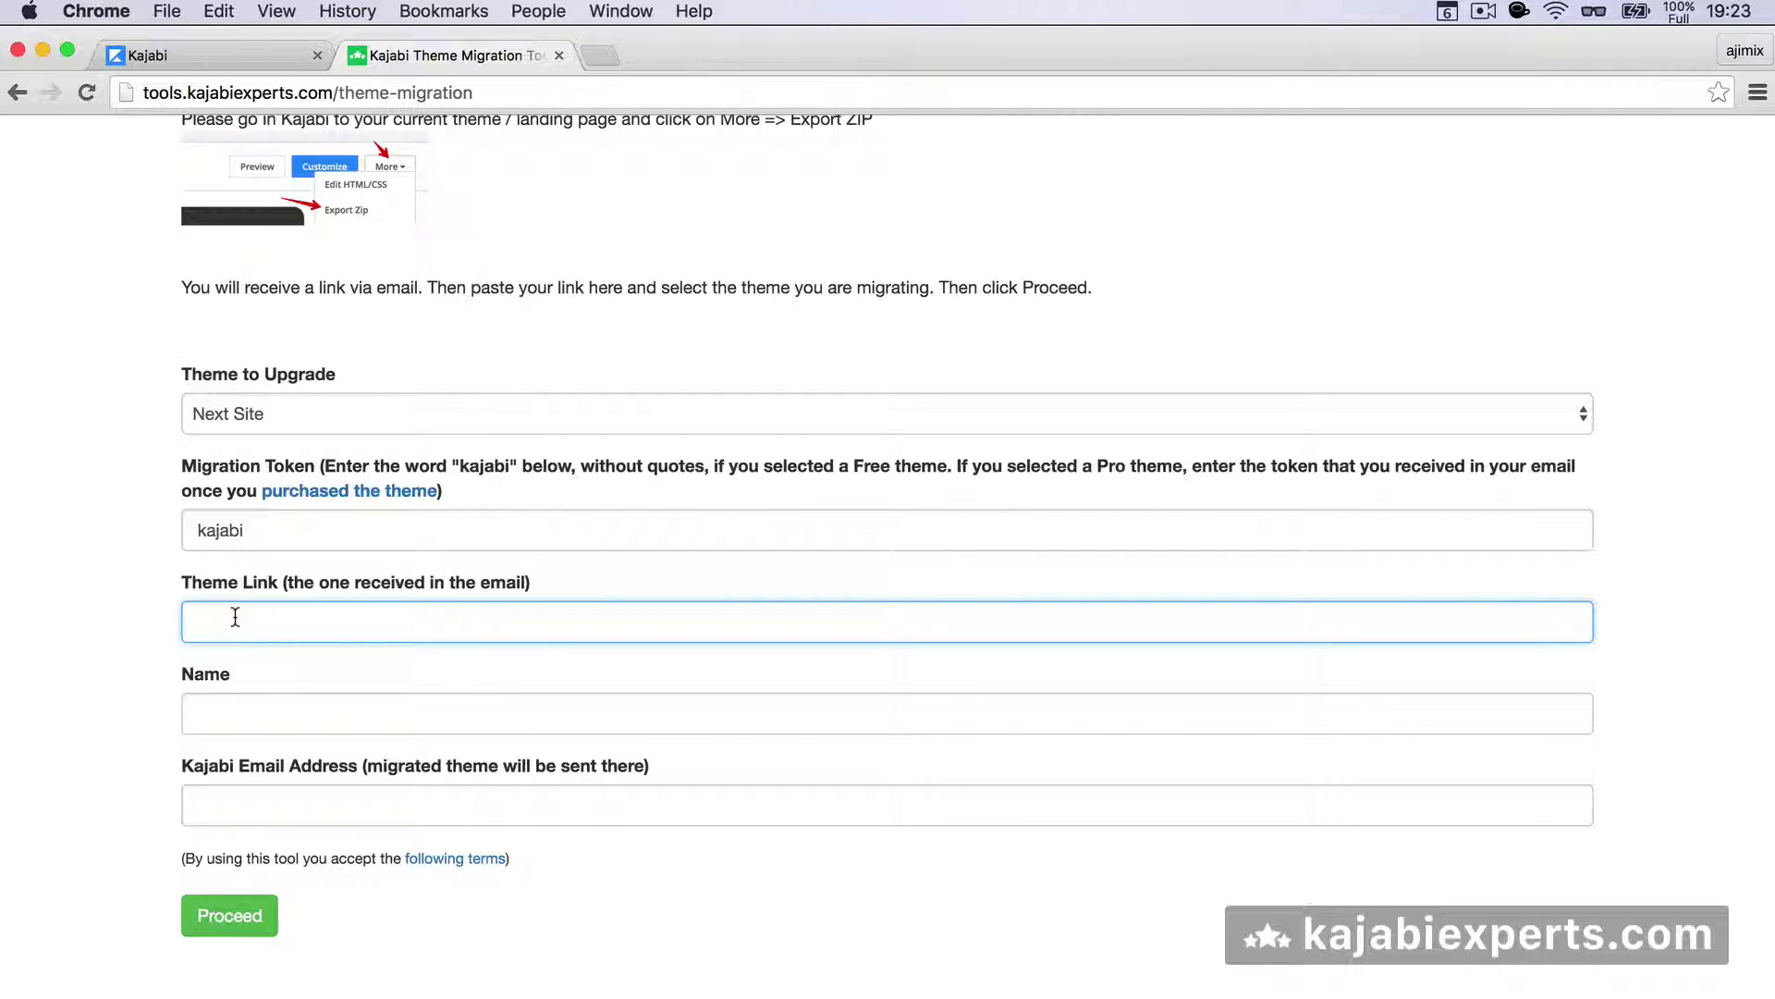
pyautogui.press('super+v')
pyautogui.click(120, 592)
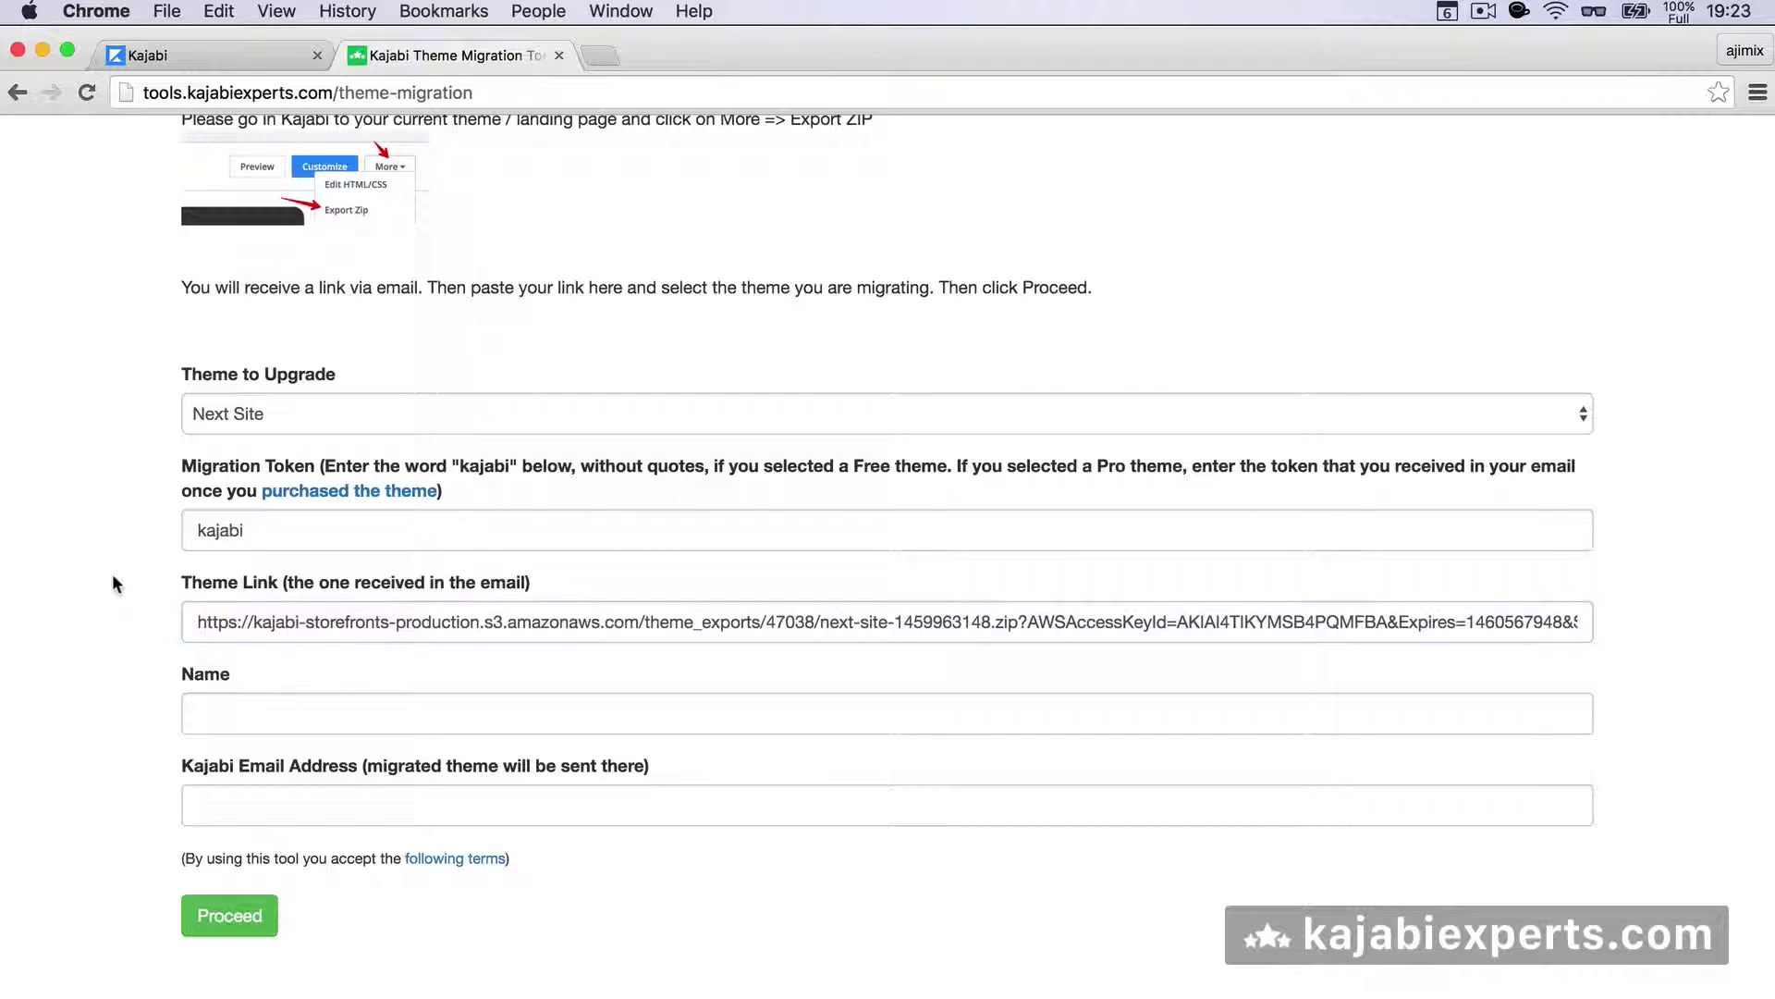
pyautogui.click(243, 699)
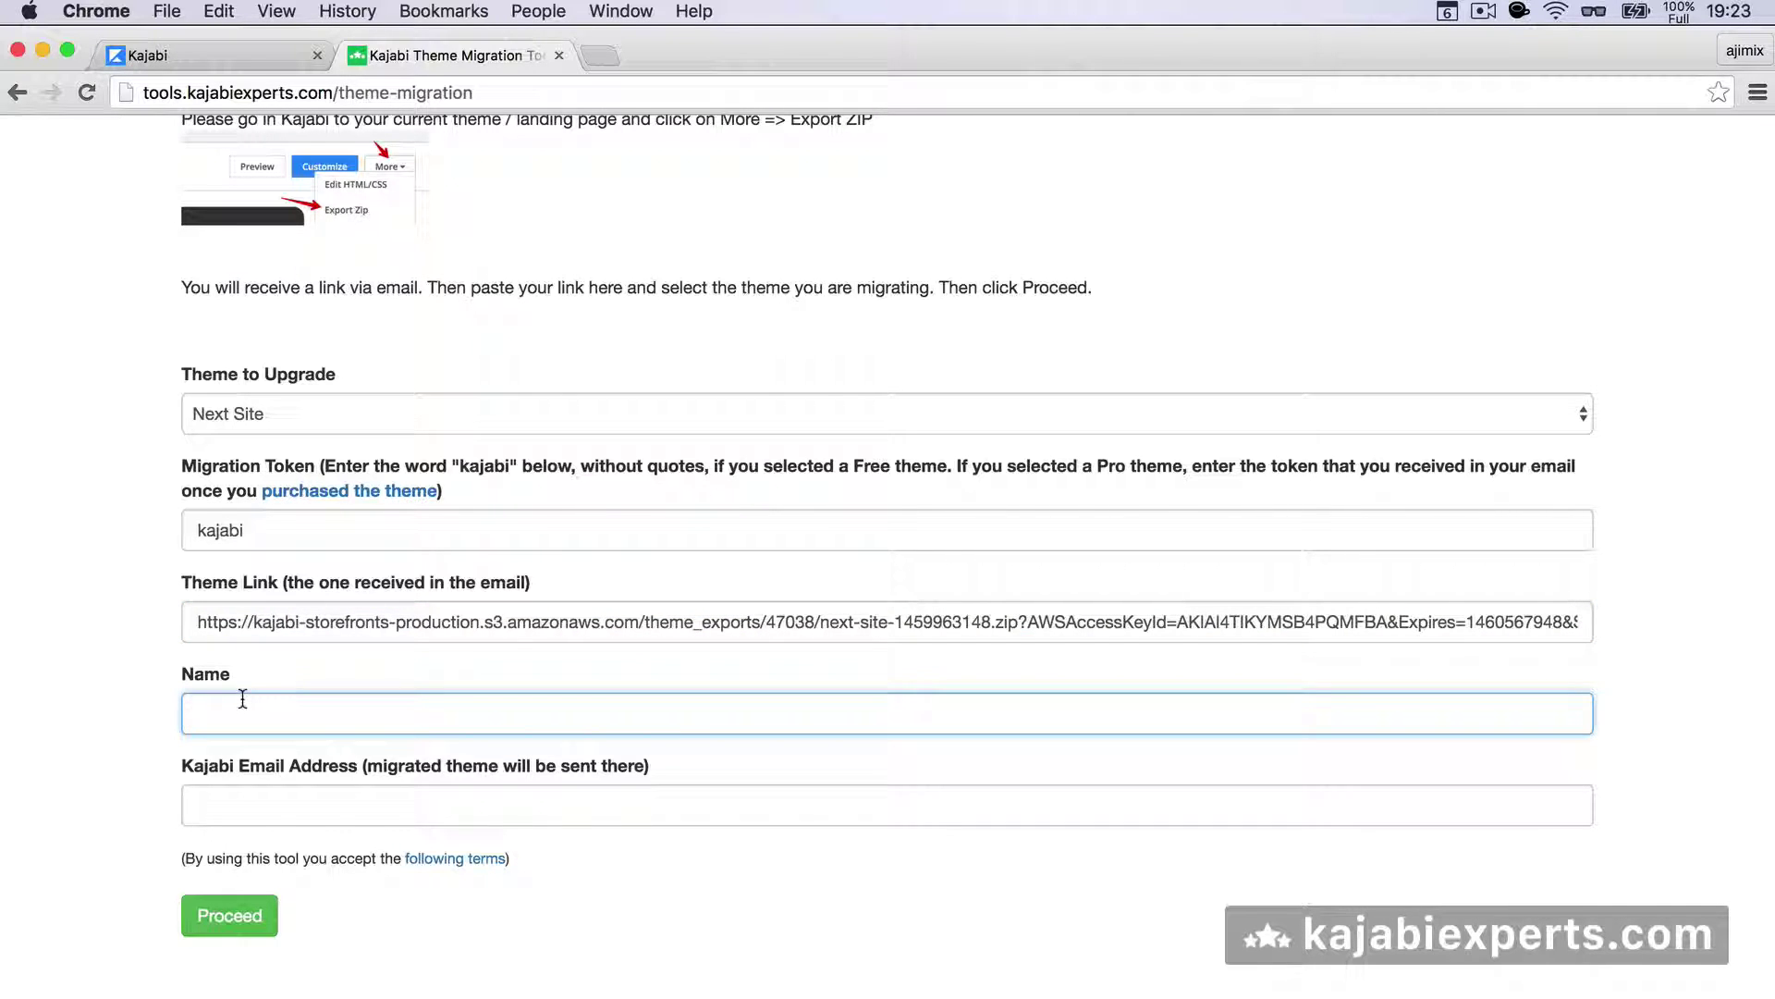
pyautogui.write('Adria')
# - Fill in the Kajabi e-mail from the browser suggestion and submit the migration with Proceed
pyautogui.click(234, 815)
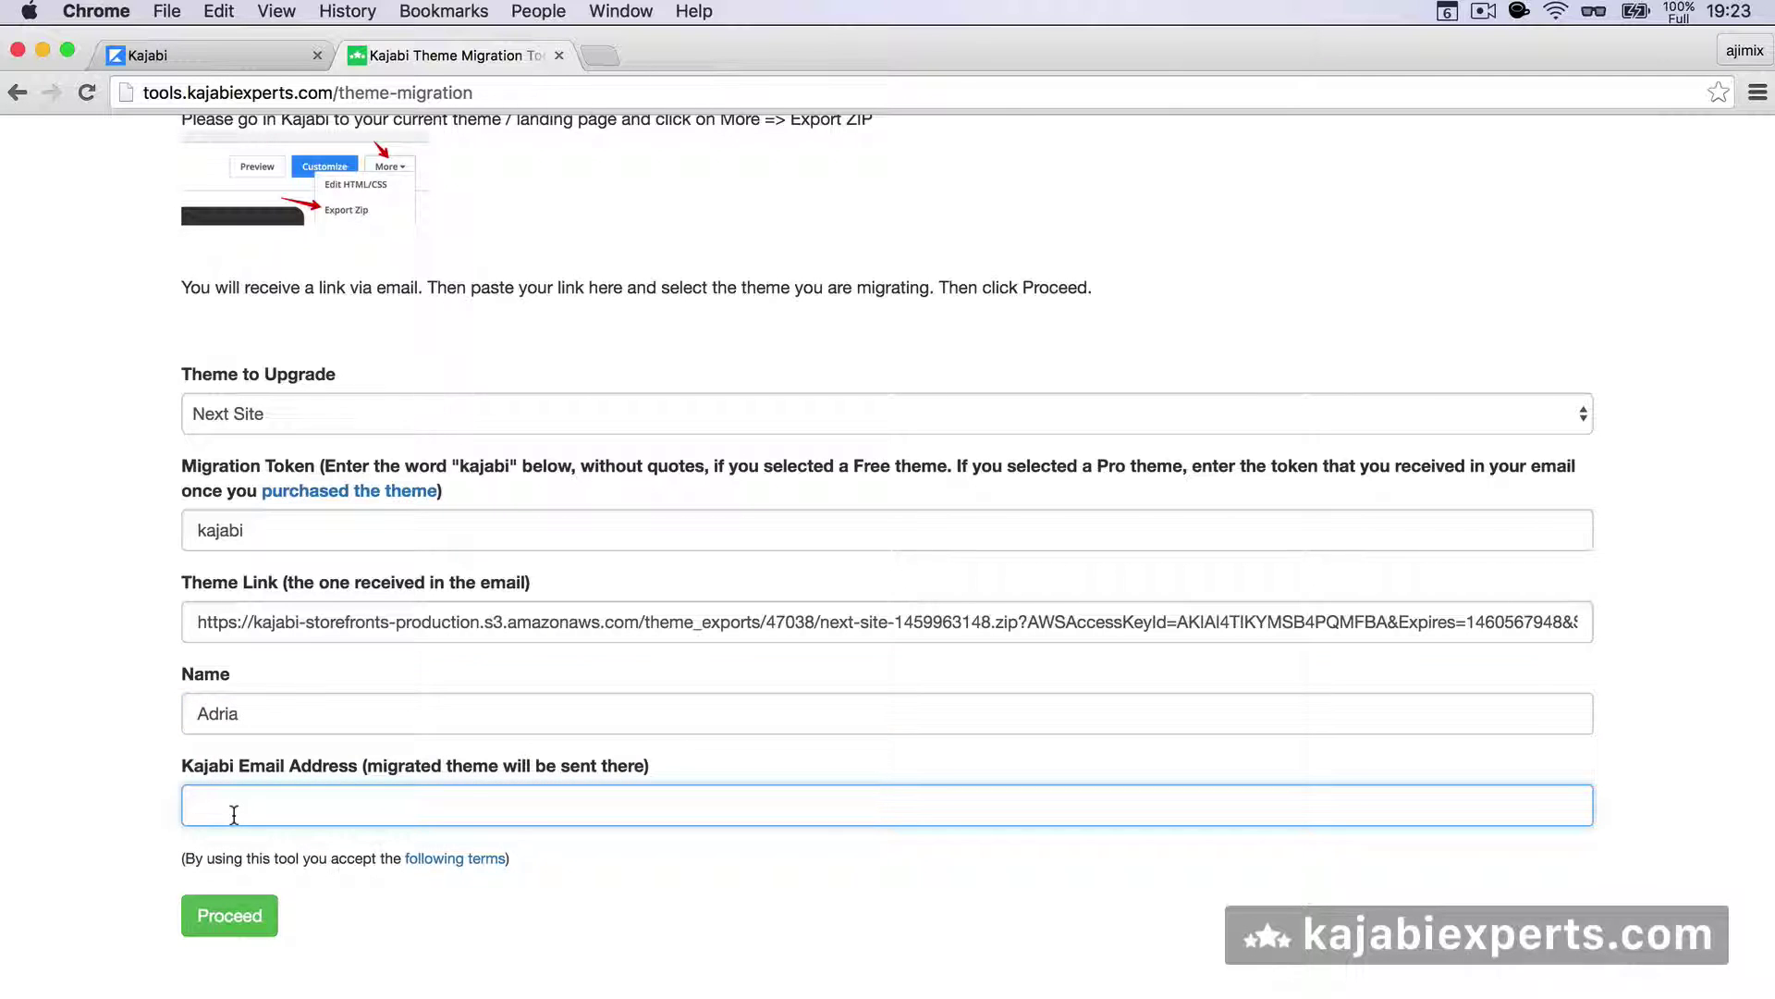
pyautogui.write('adria@')
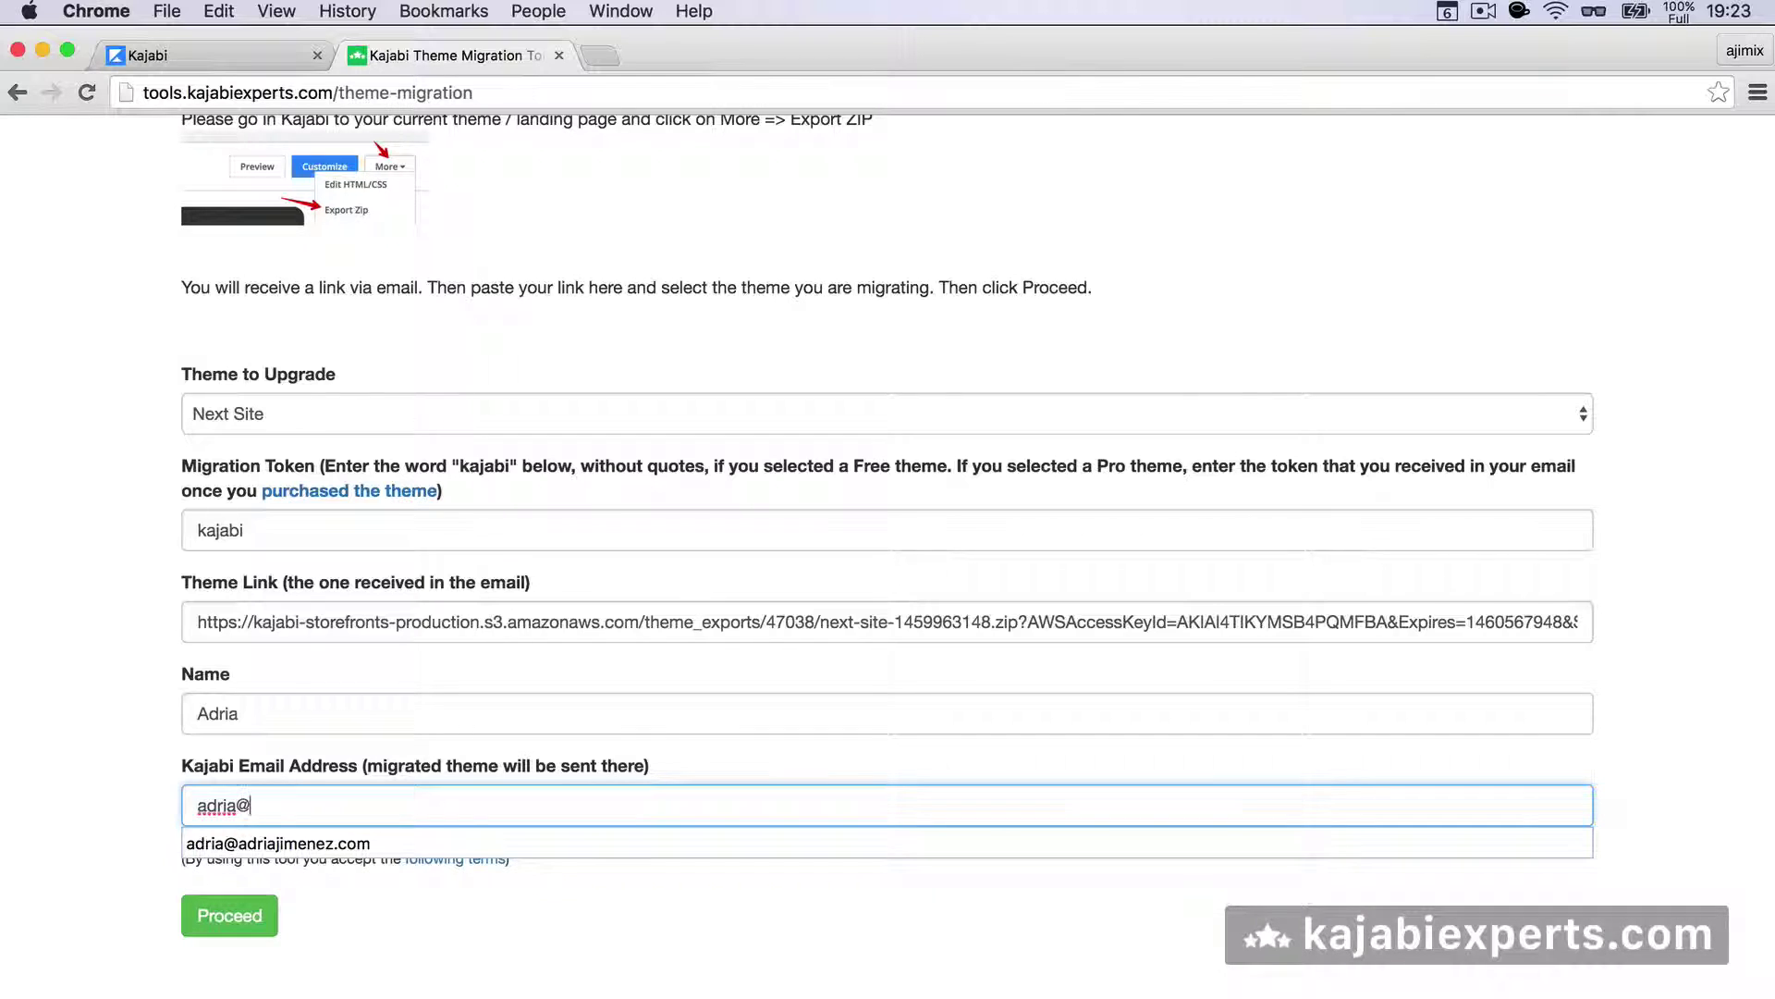
pyautogui.press('Down')
pyautogui.press('Return')
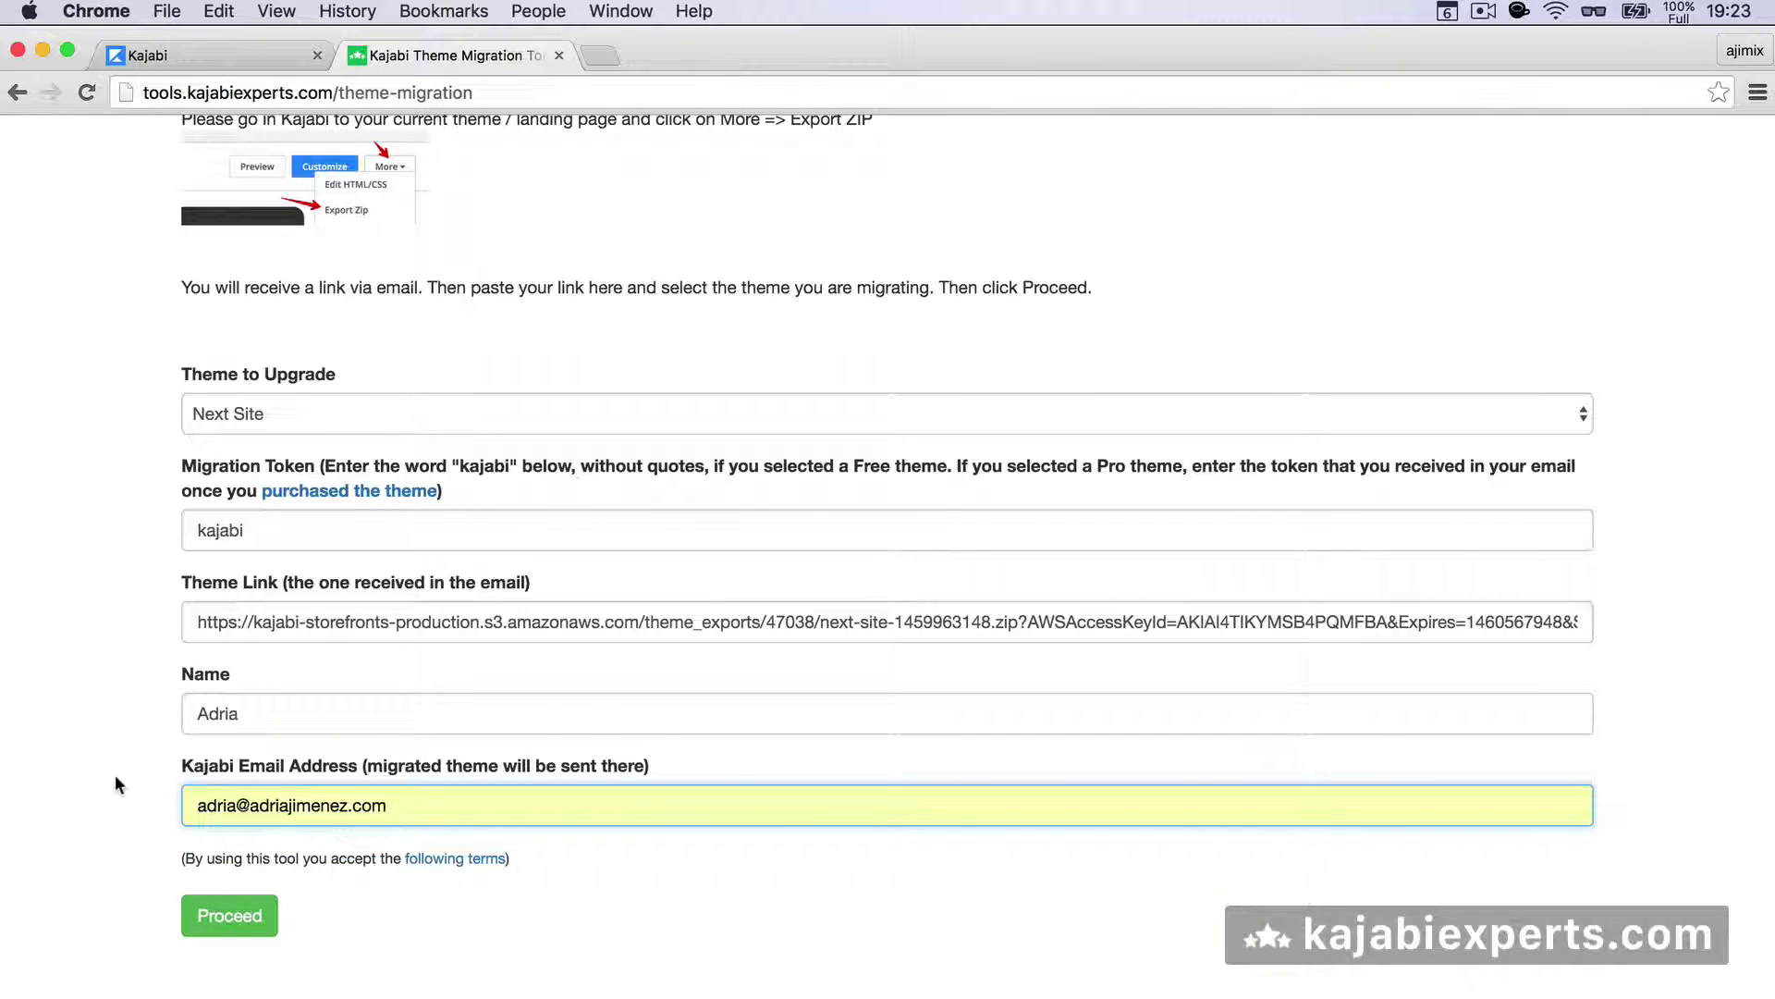
pyautogui.click(115, 777)
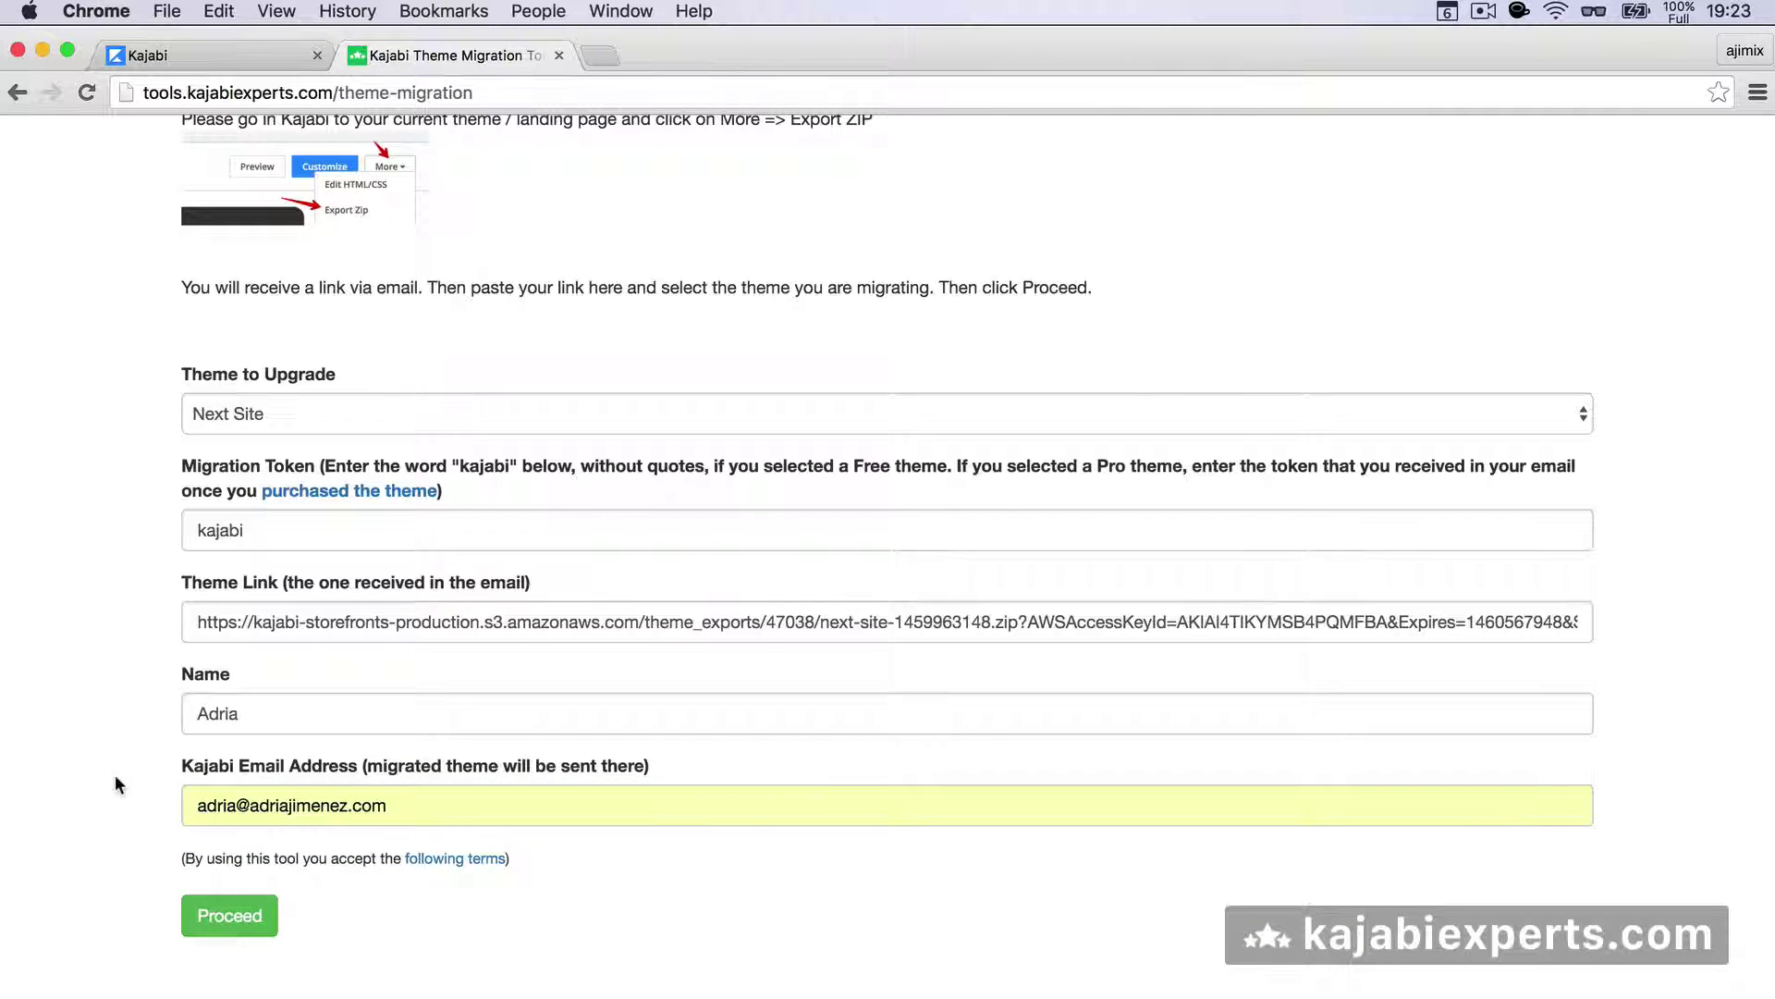
pyautogui.click(213, 915)
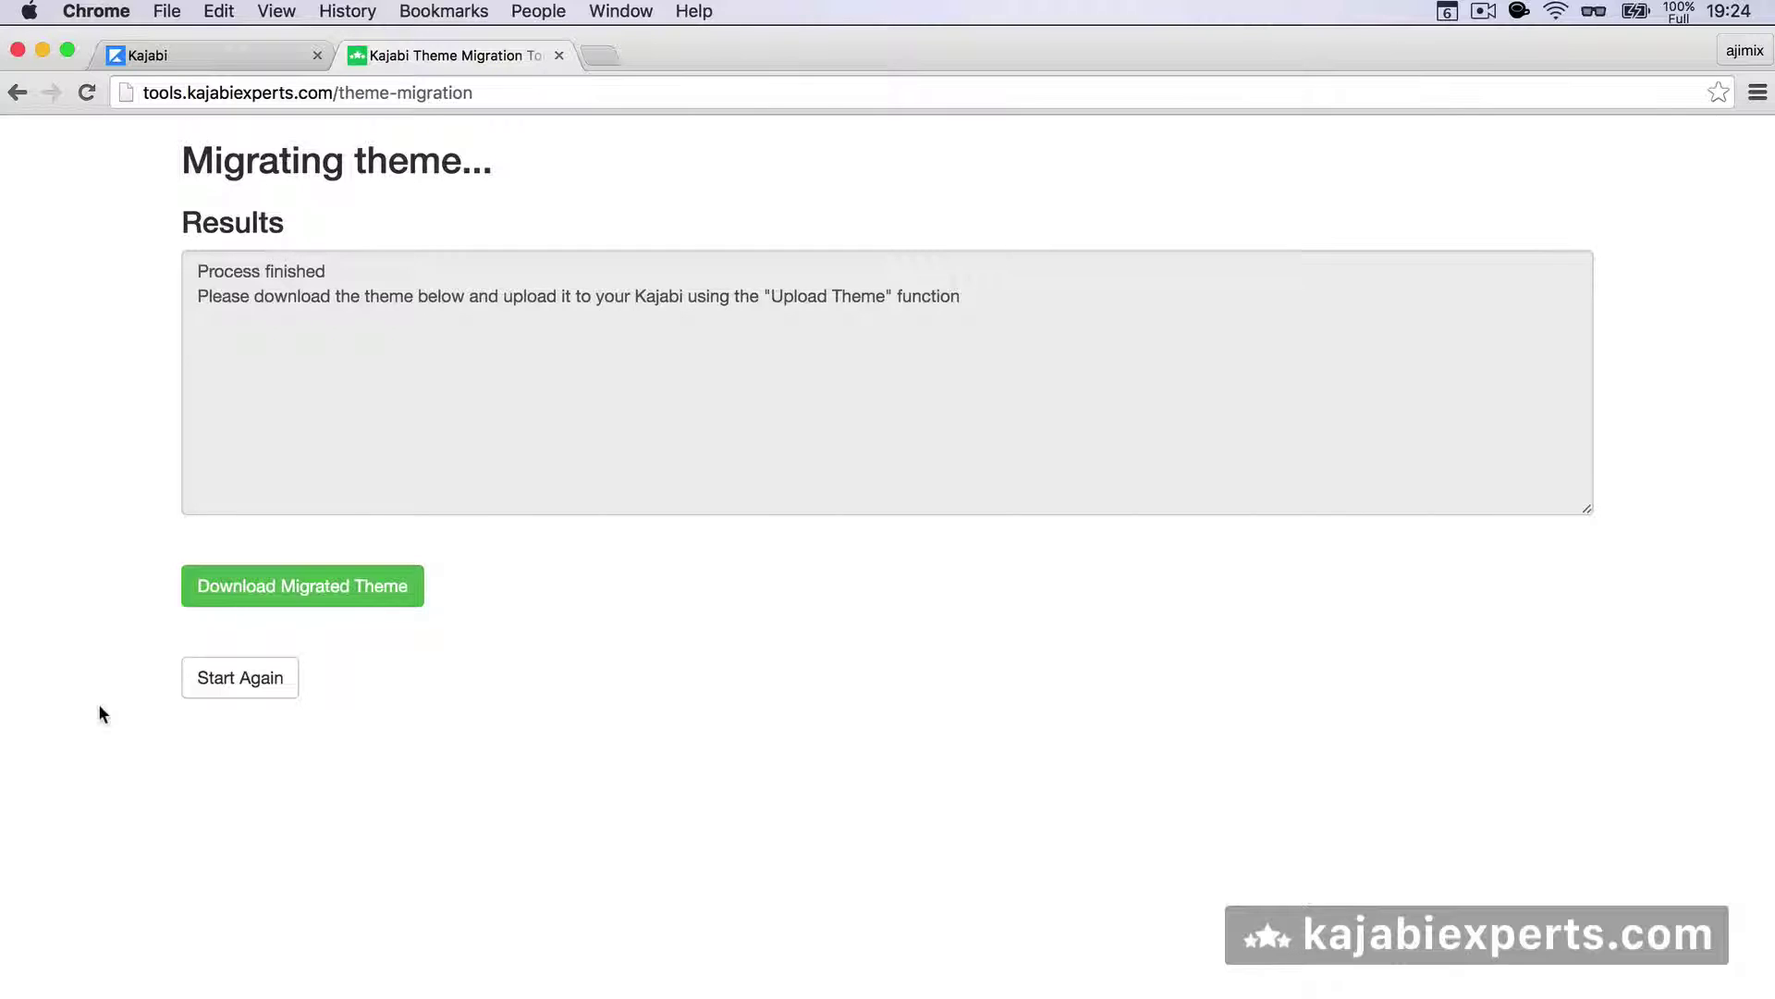
# - Download the migrated theme as NextSite.zip and switch back to Kajabi
pyautogui.click(278, 585)
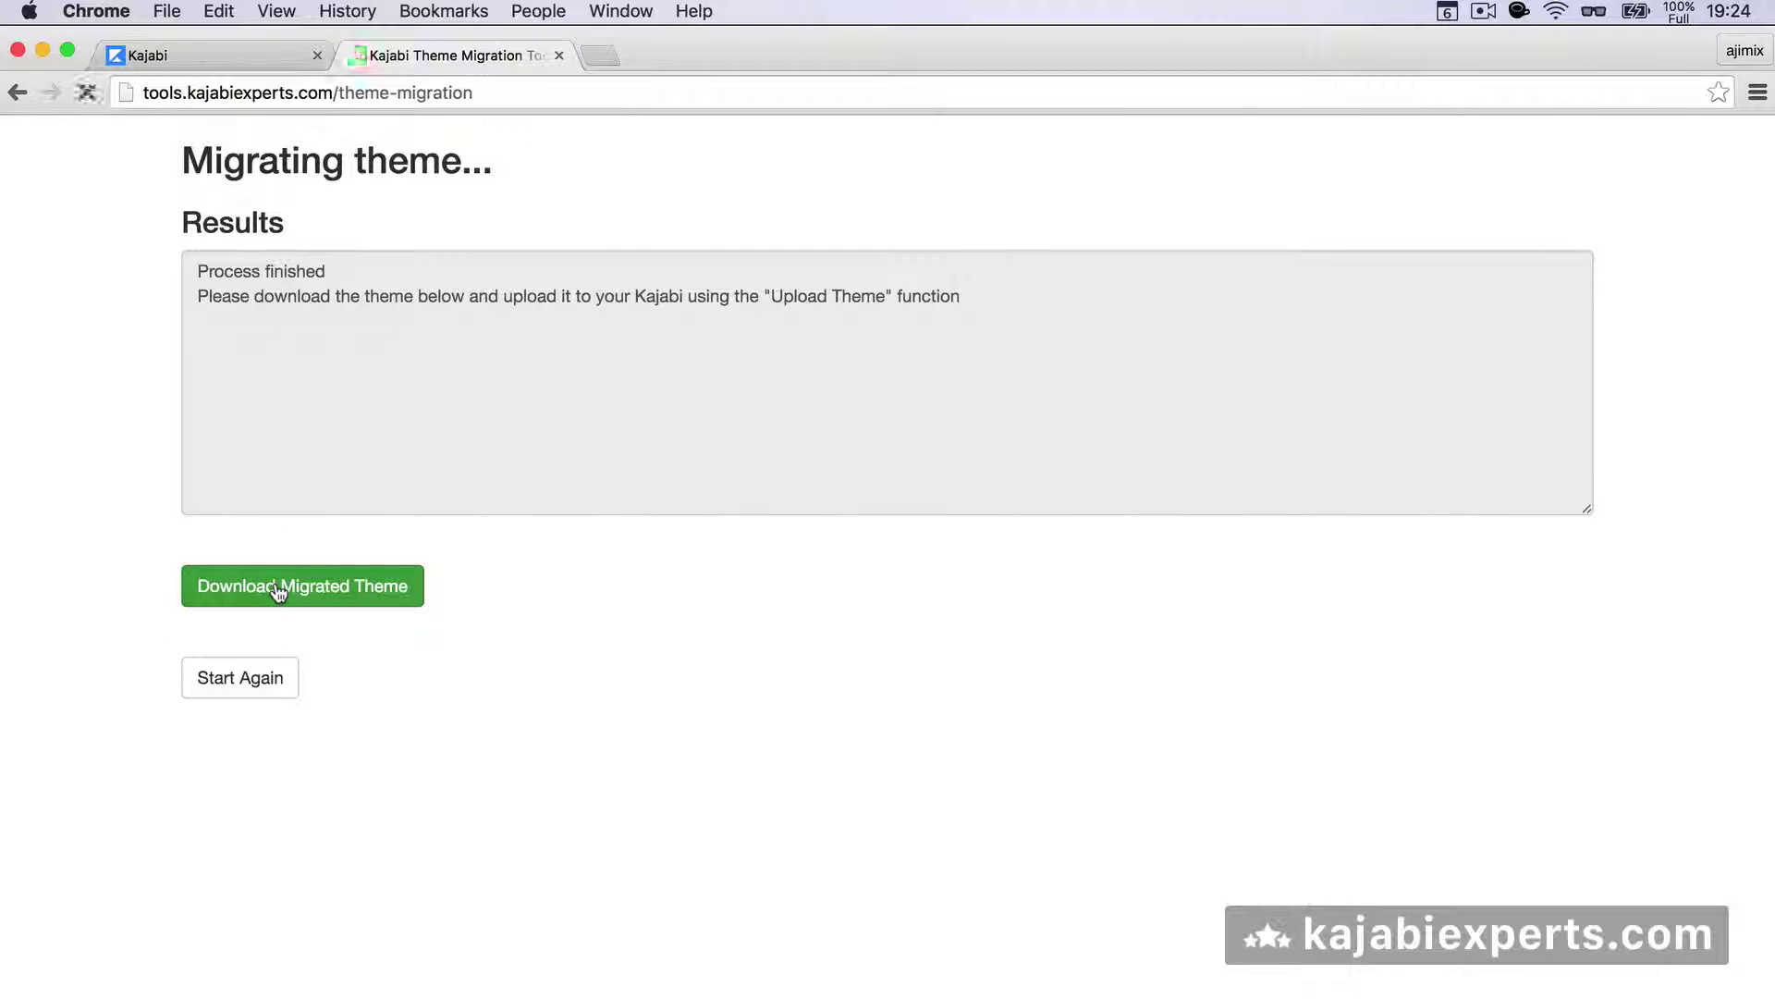
pyautogui.click(253, 60)
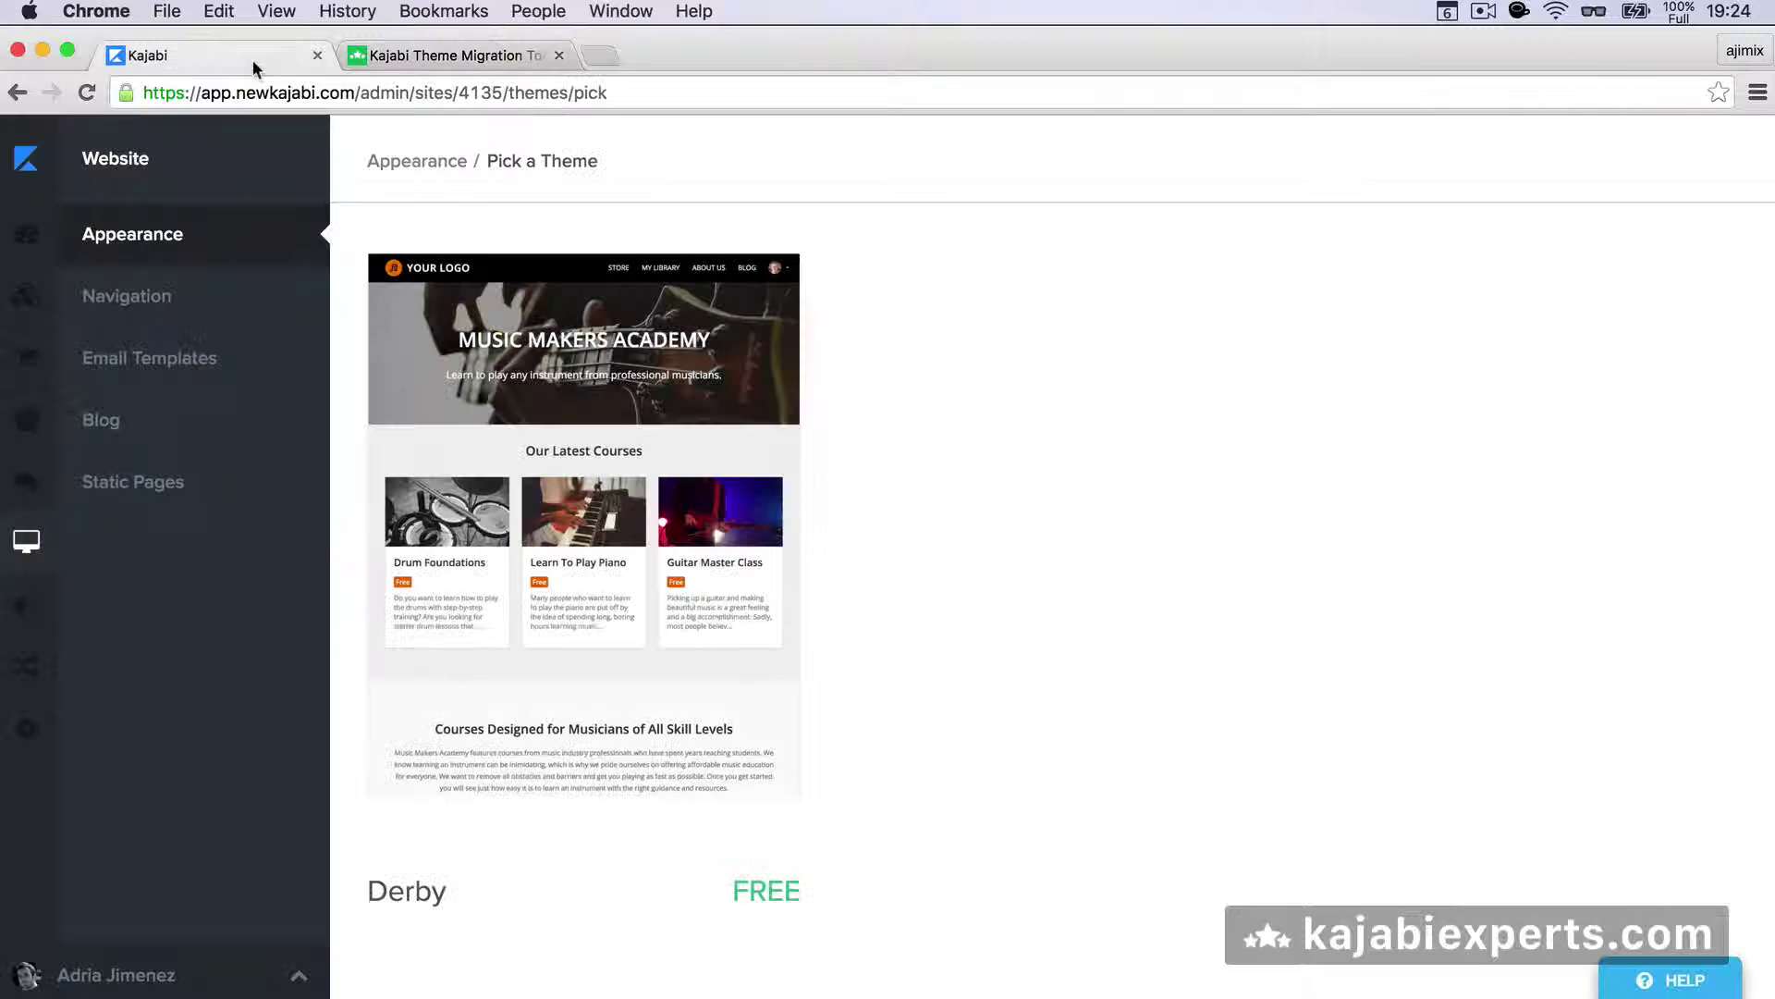
# - Upload NextSite.zip from Downloads through Appearance's Upload Theme dialog
pyautogui.click(171, 246)
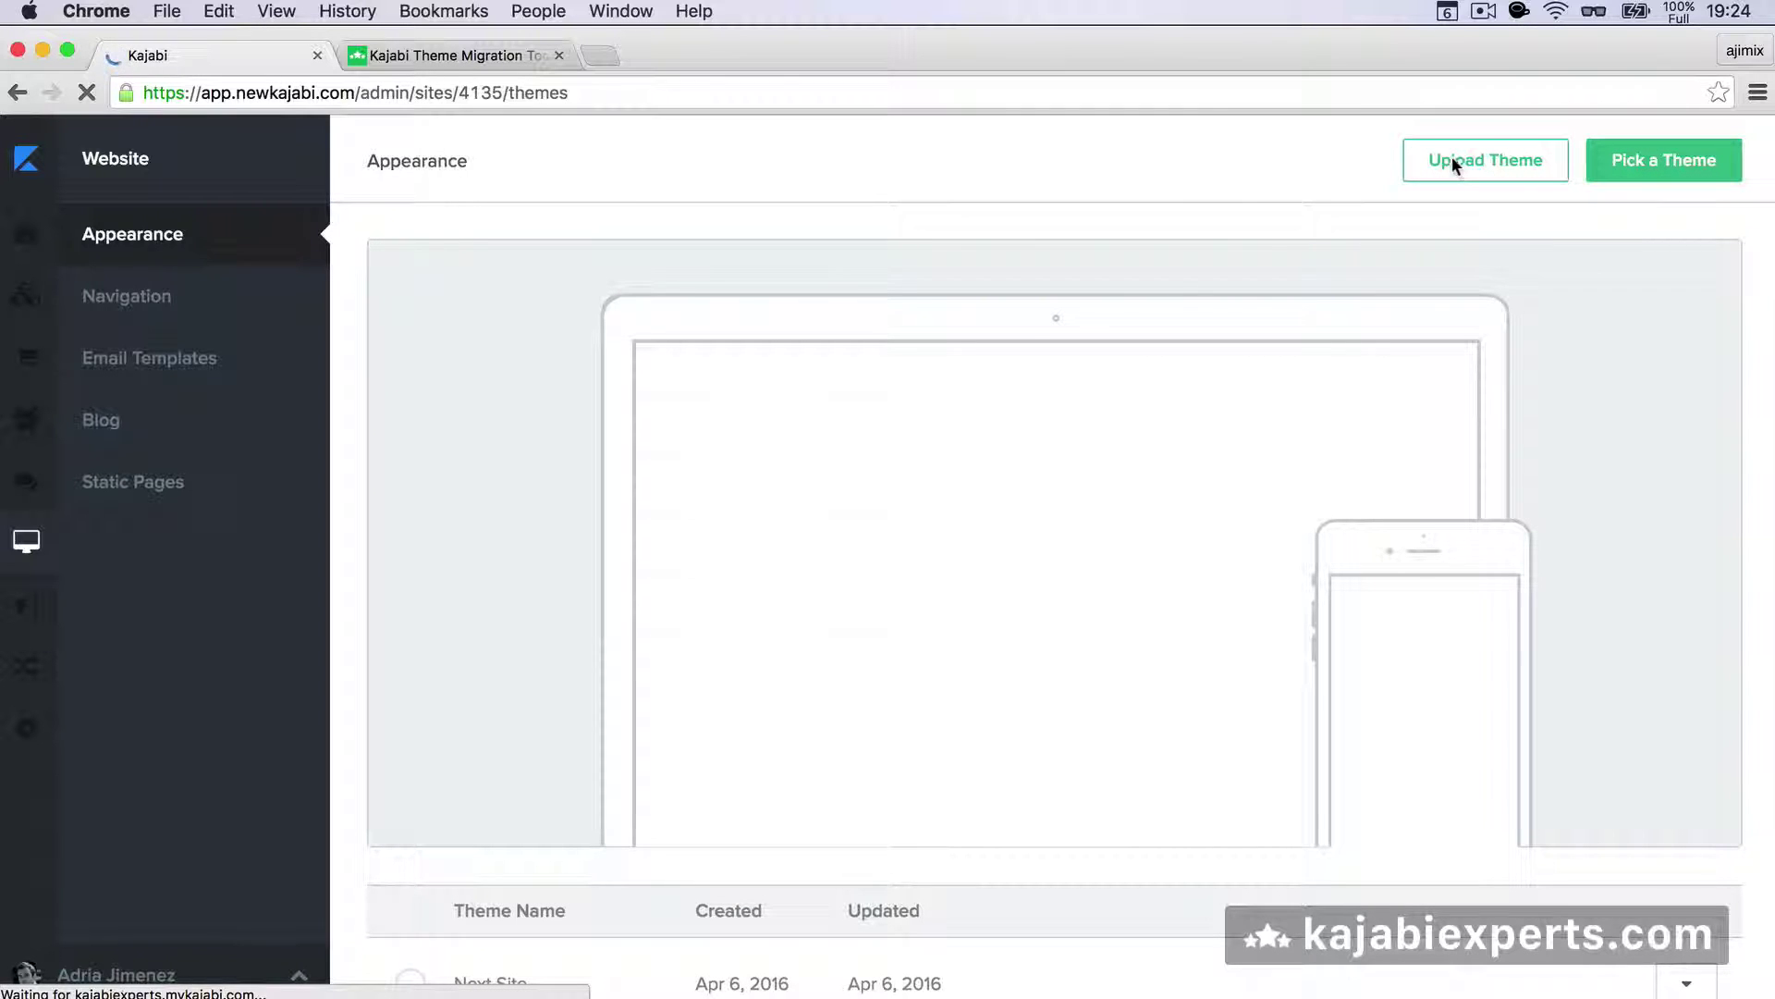
pyautogui.click(1455, 158)
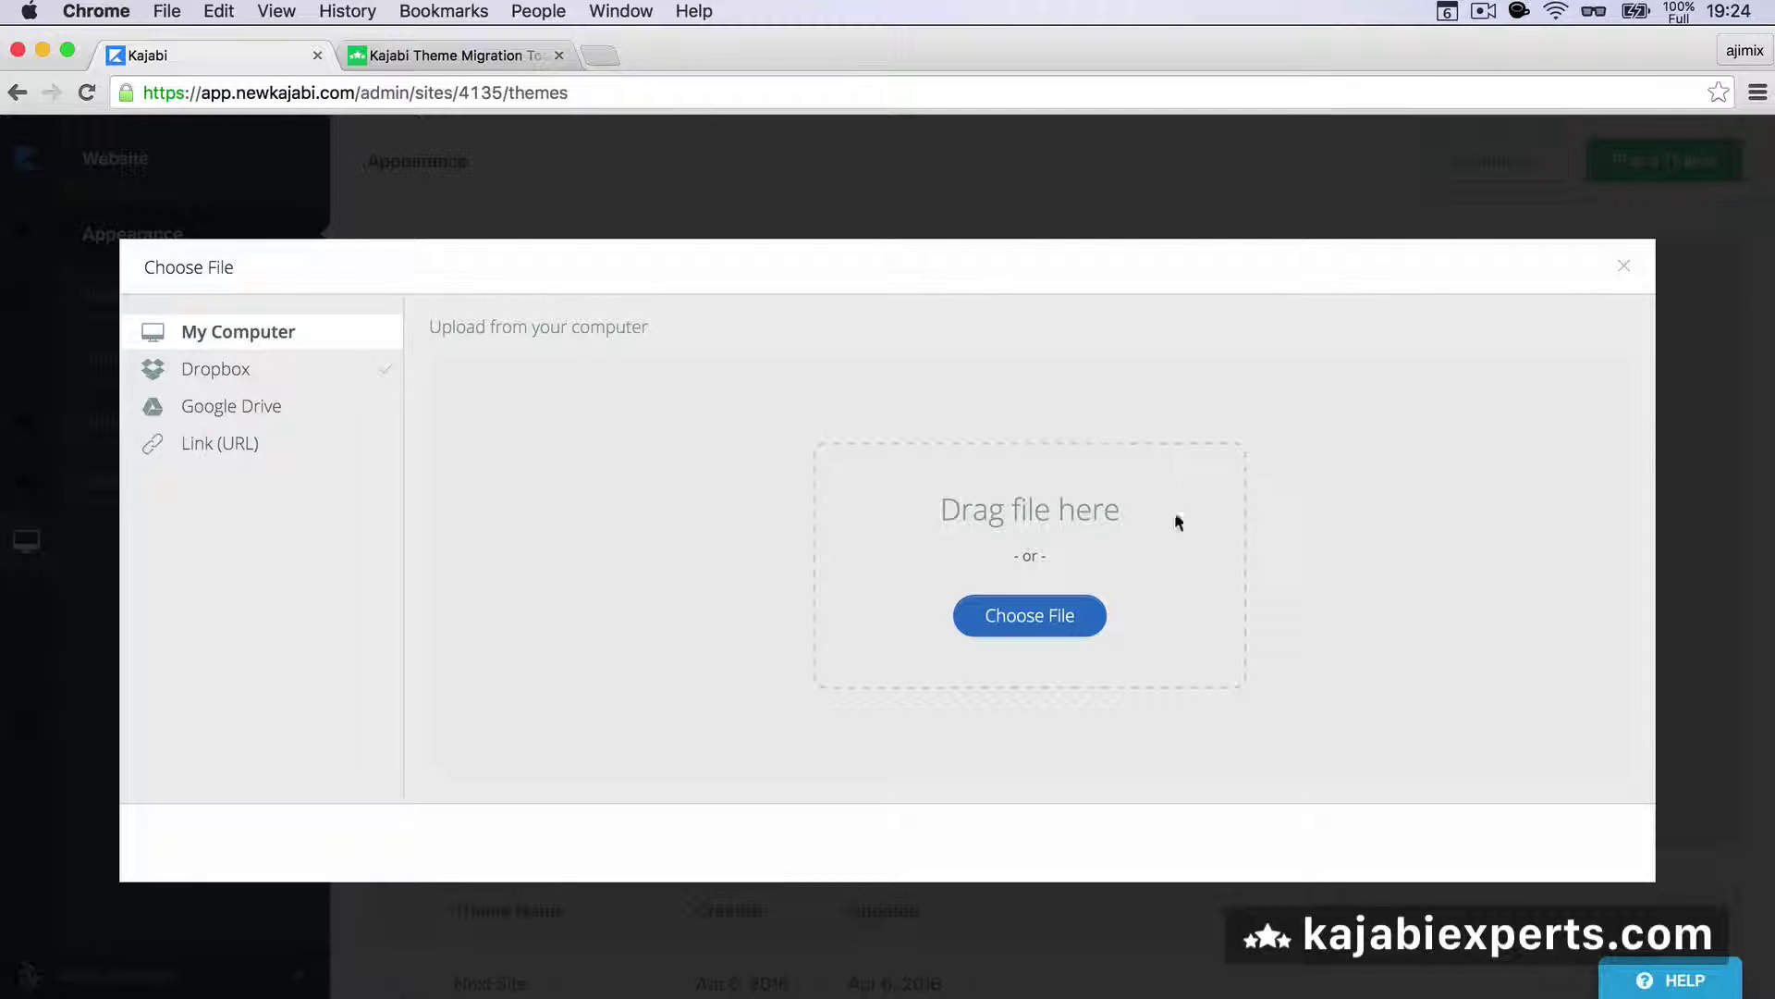
pyautogui.click(1150, 991)
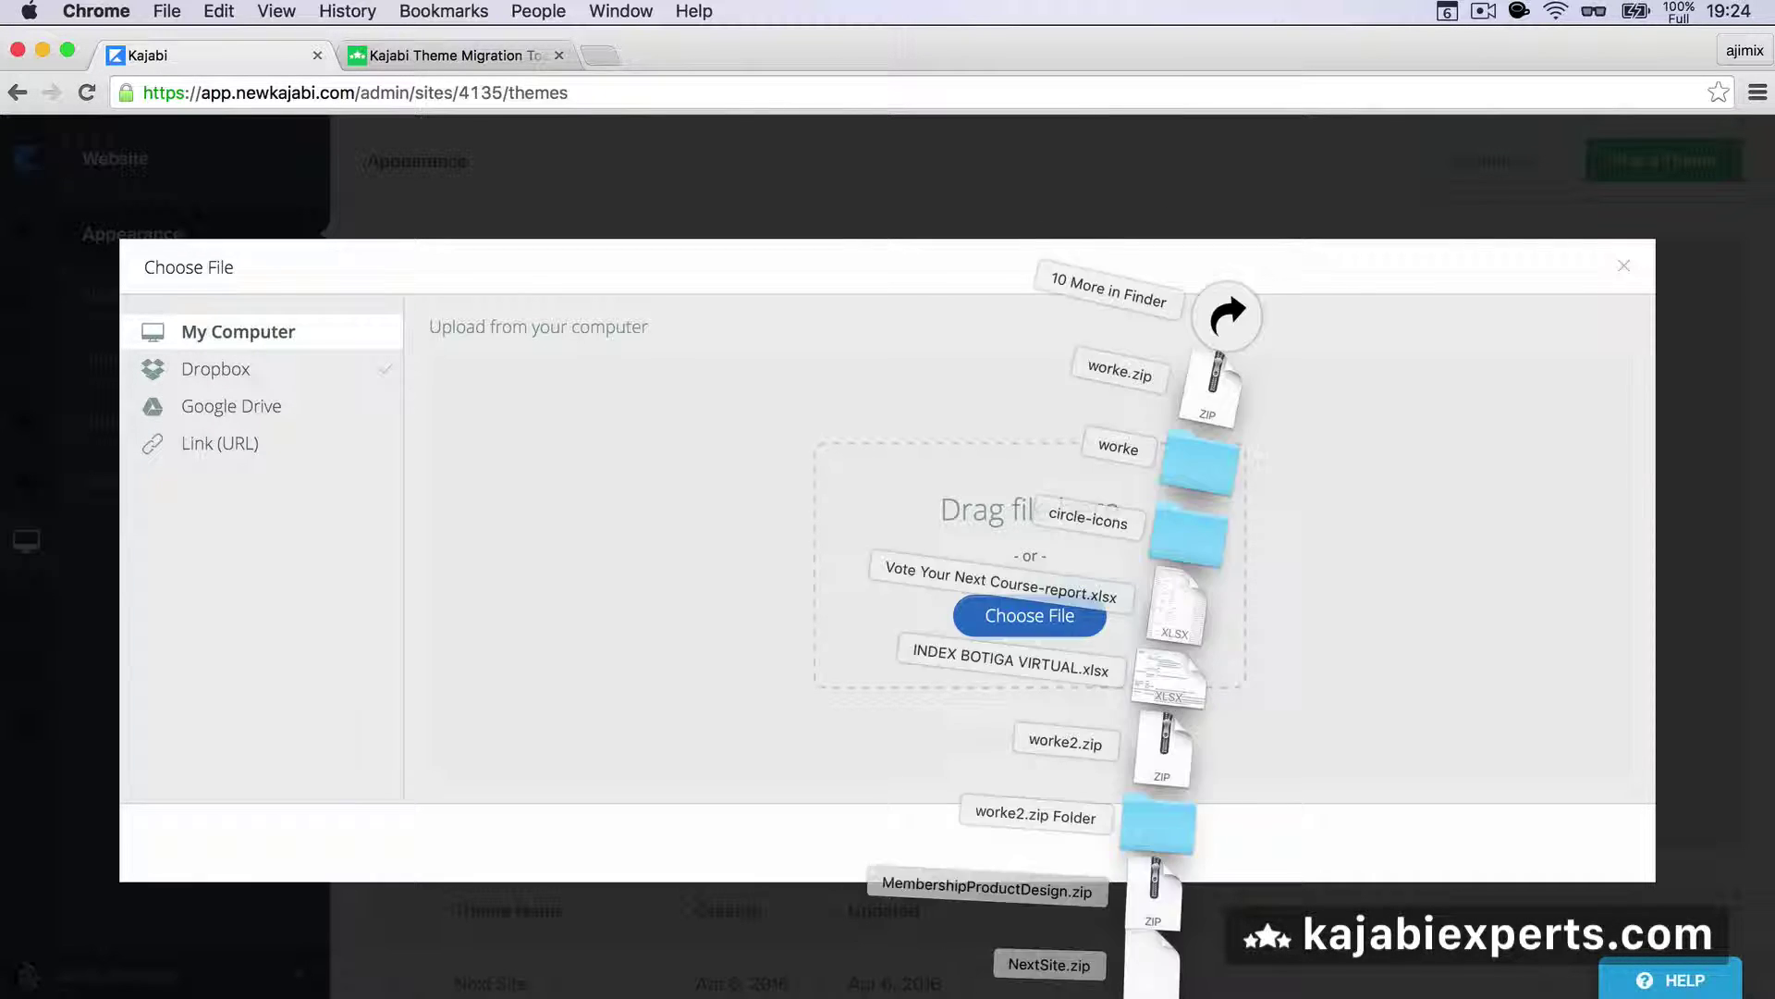
pyautogui.moveTo(1181, 618); pyautogui.dragTo(1227, 613)
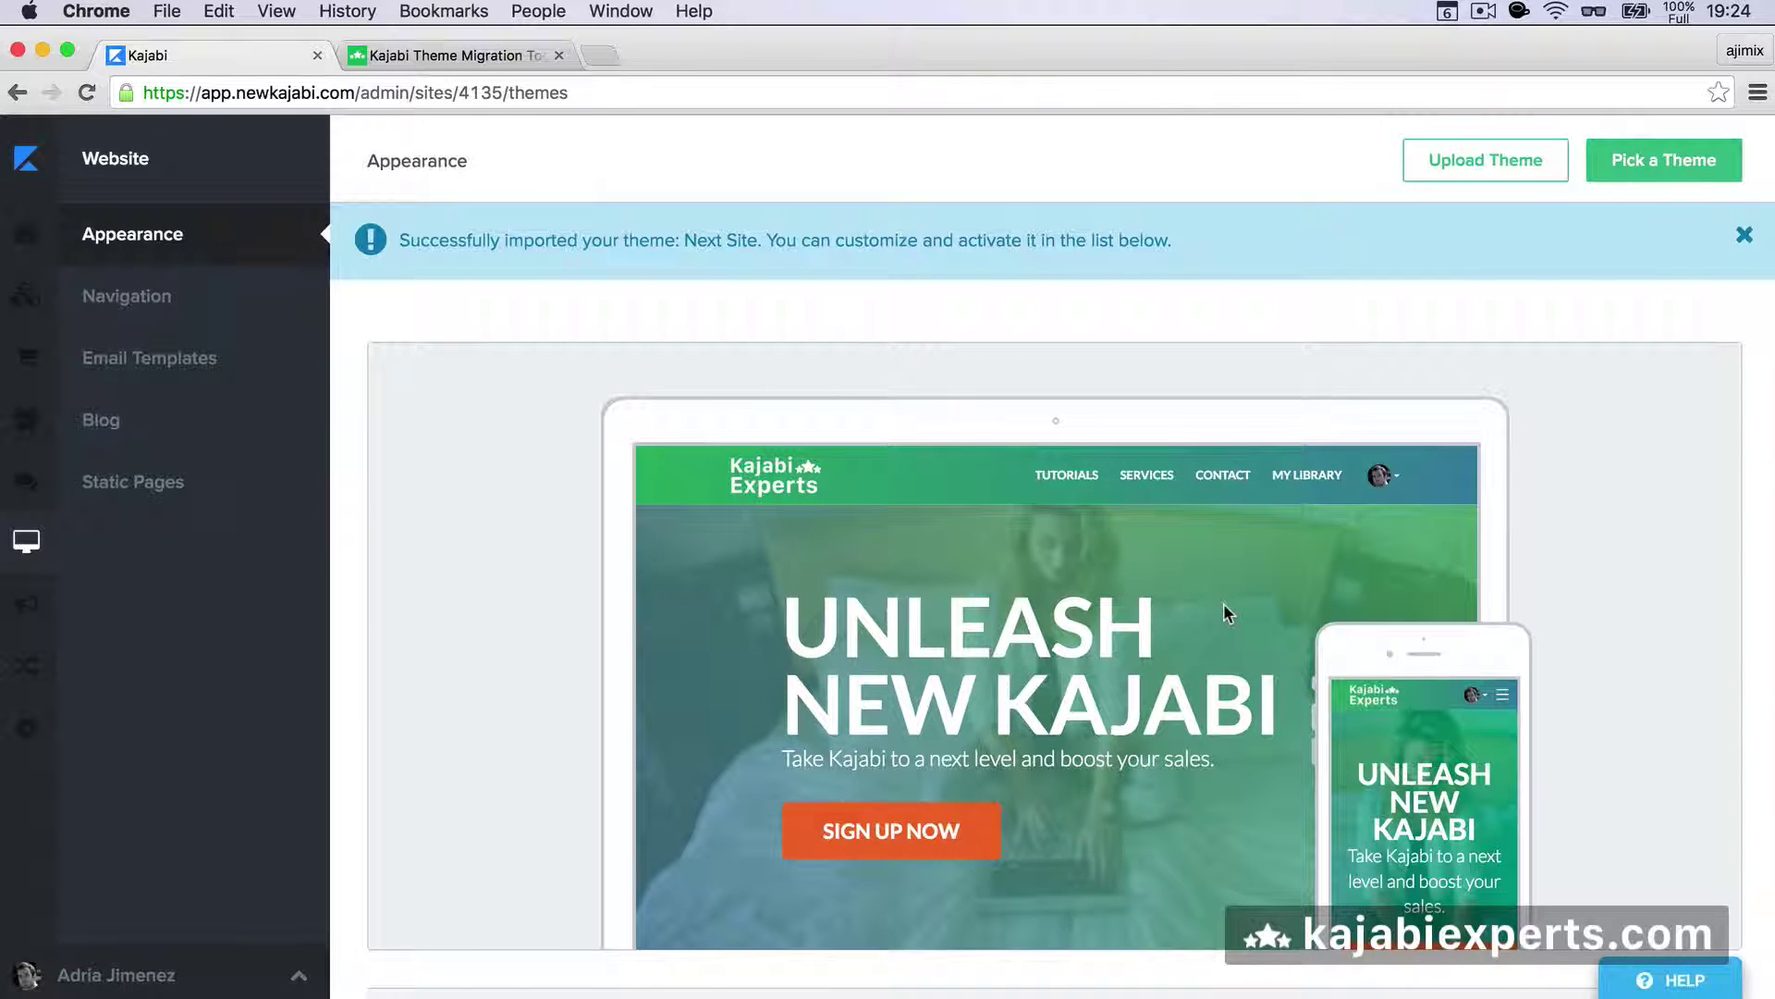
# - Scroll the Appearance page down to the themes list showing both Next Site entries
pyautogui.scroll(-5, 1227, 613)
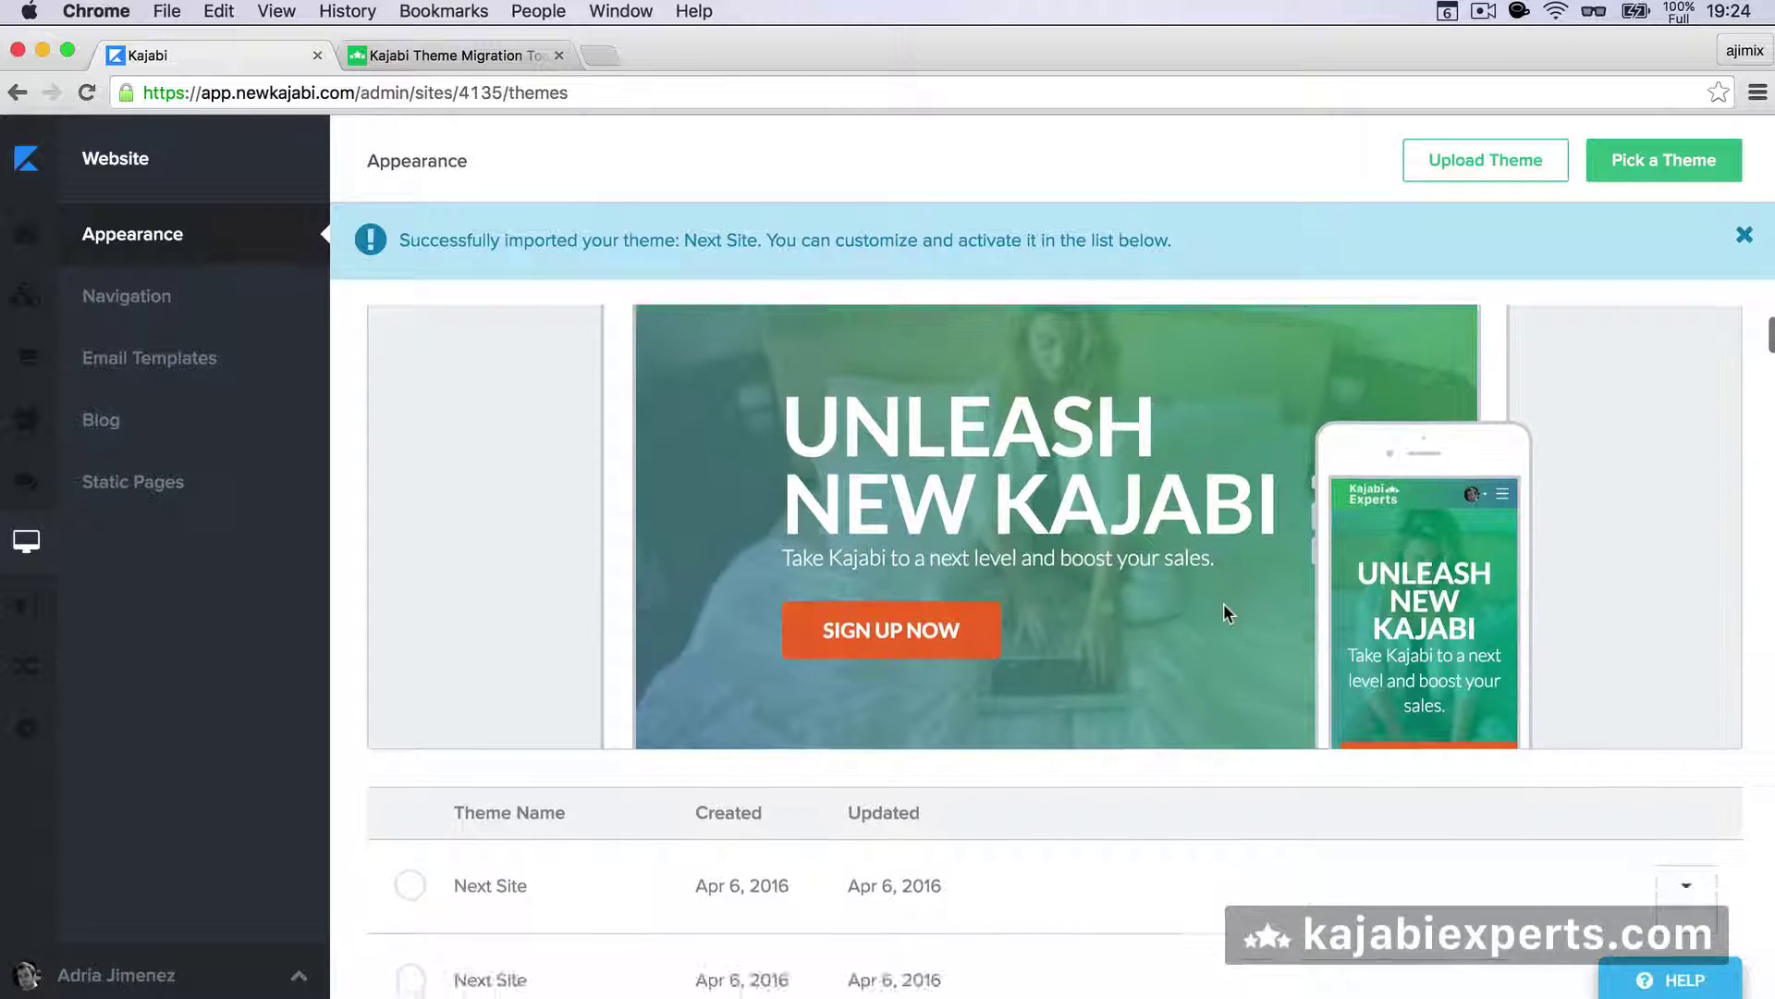
pyautogui.scroll(-2, 1227, 614)
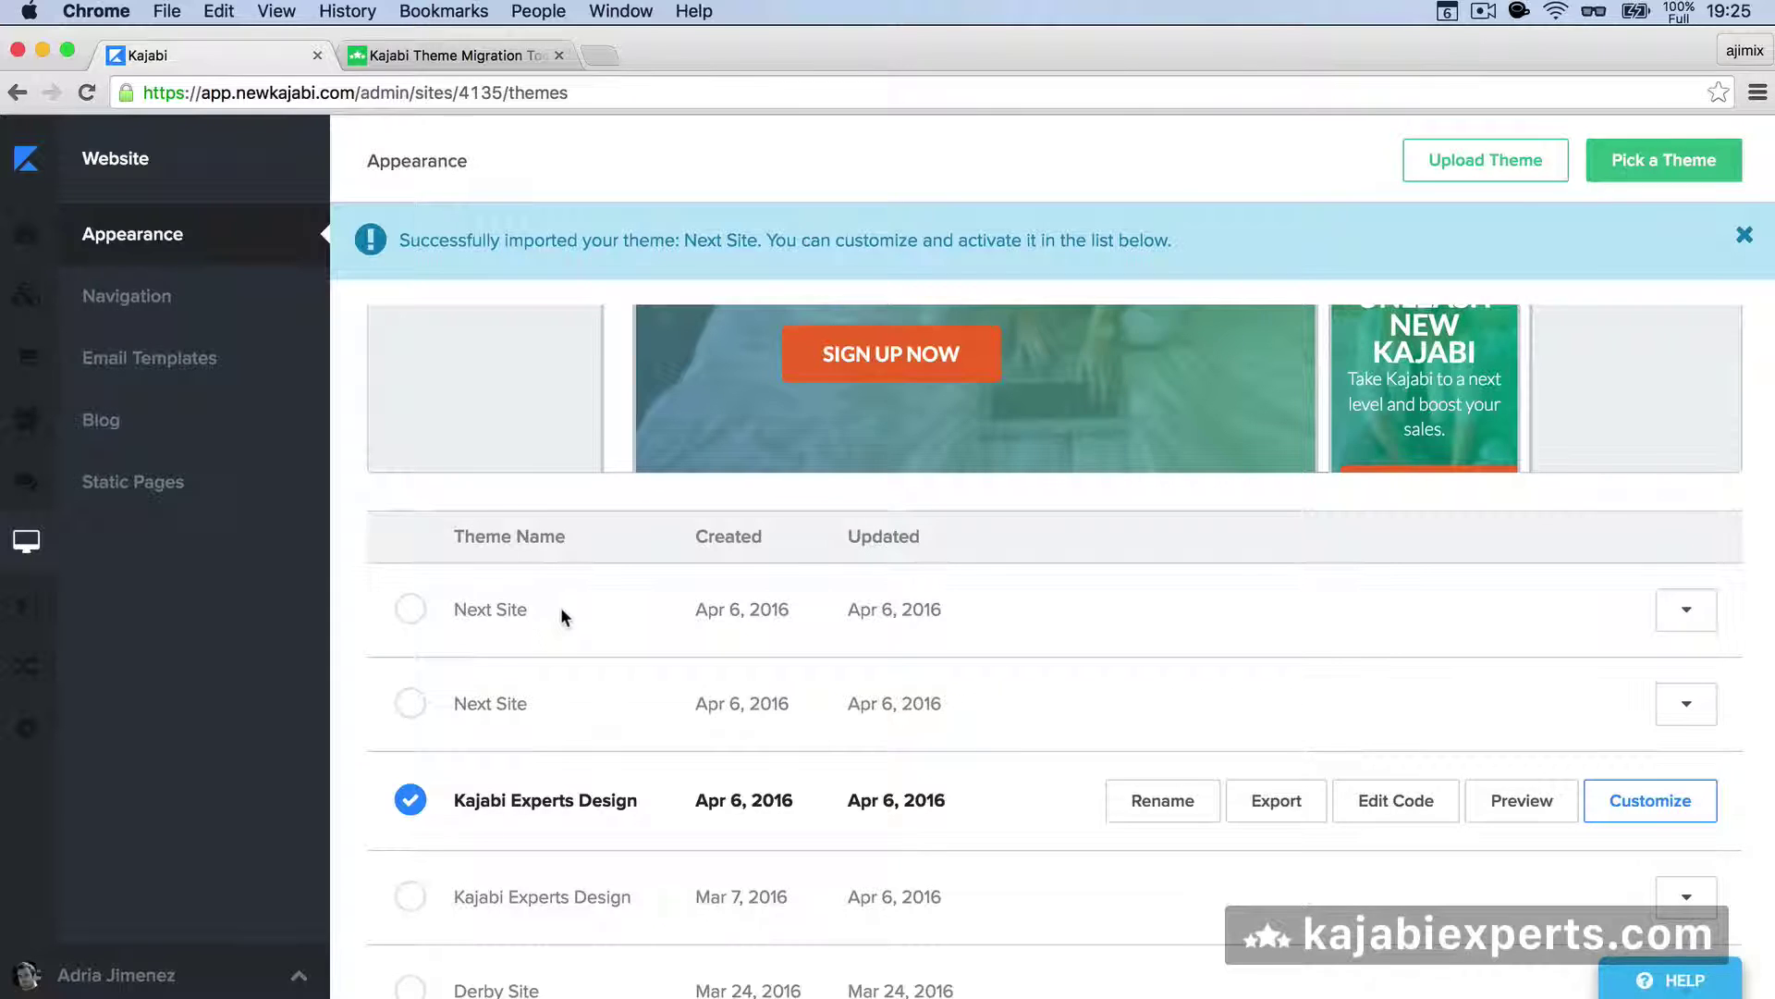
# - Return to the Theme Migration Tool and click Start Again to reset the form
pyautogui.click(453, 56)
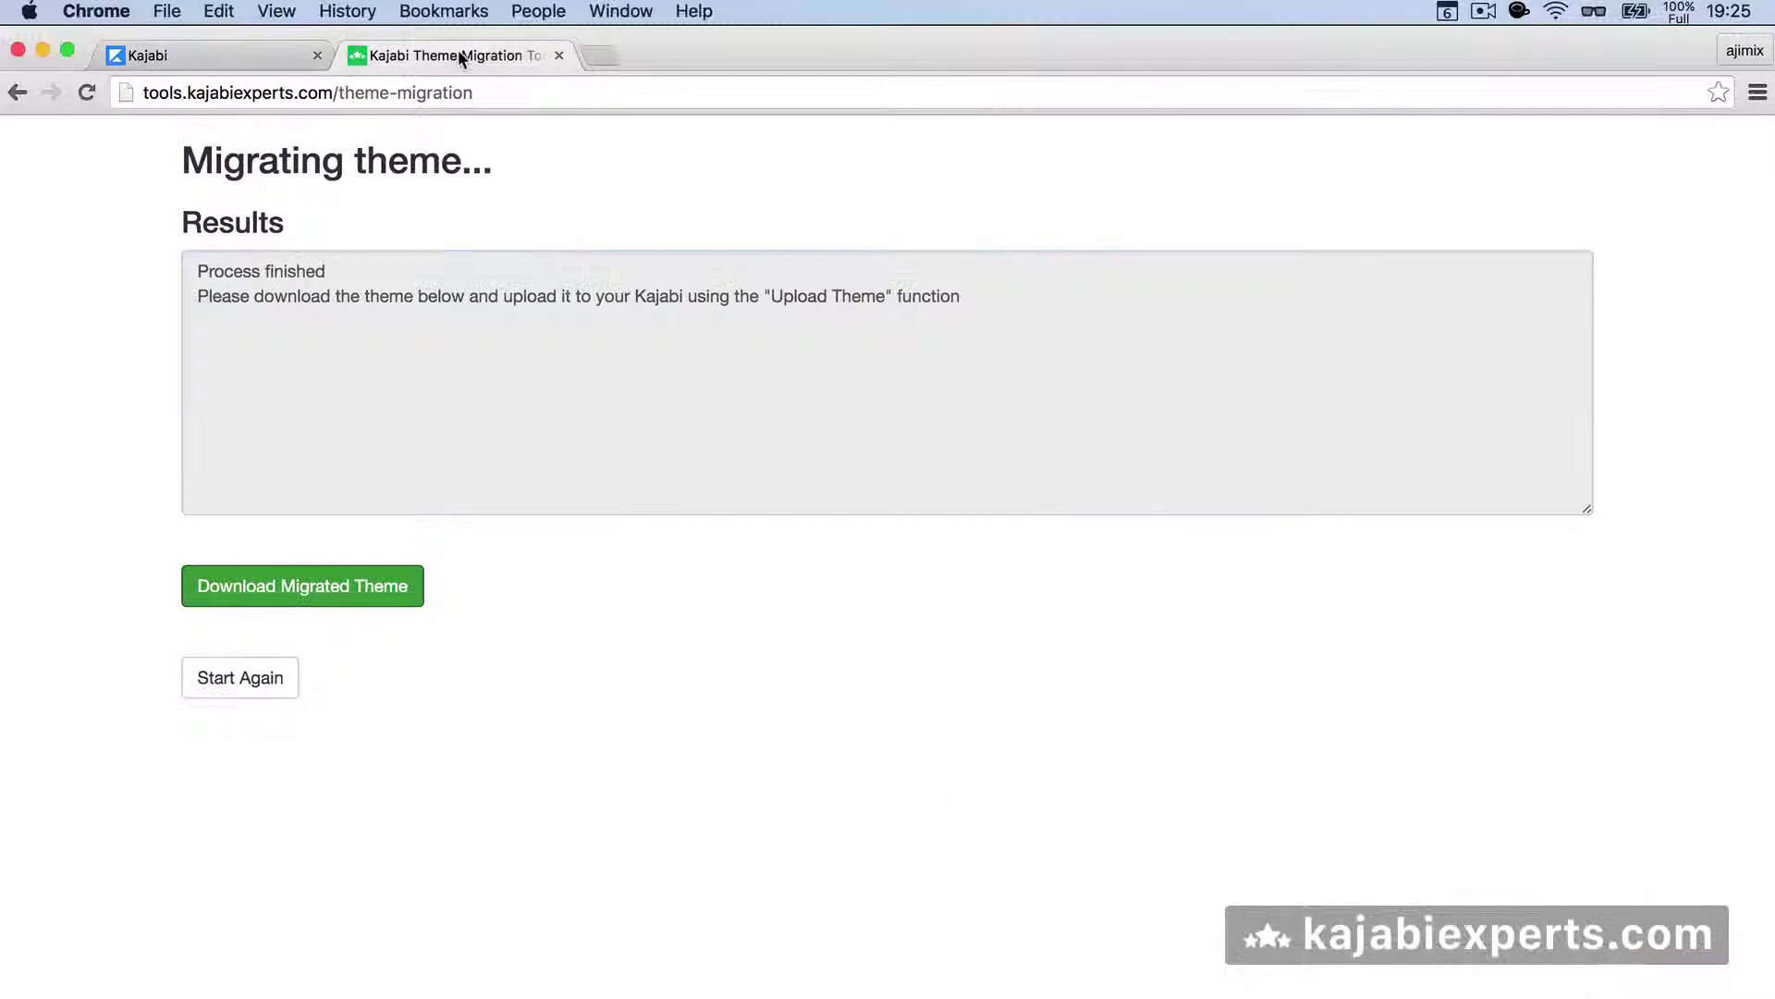
pyautogui.click(207, 675)
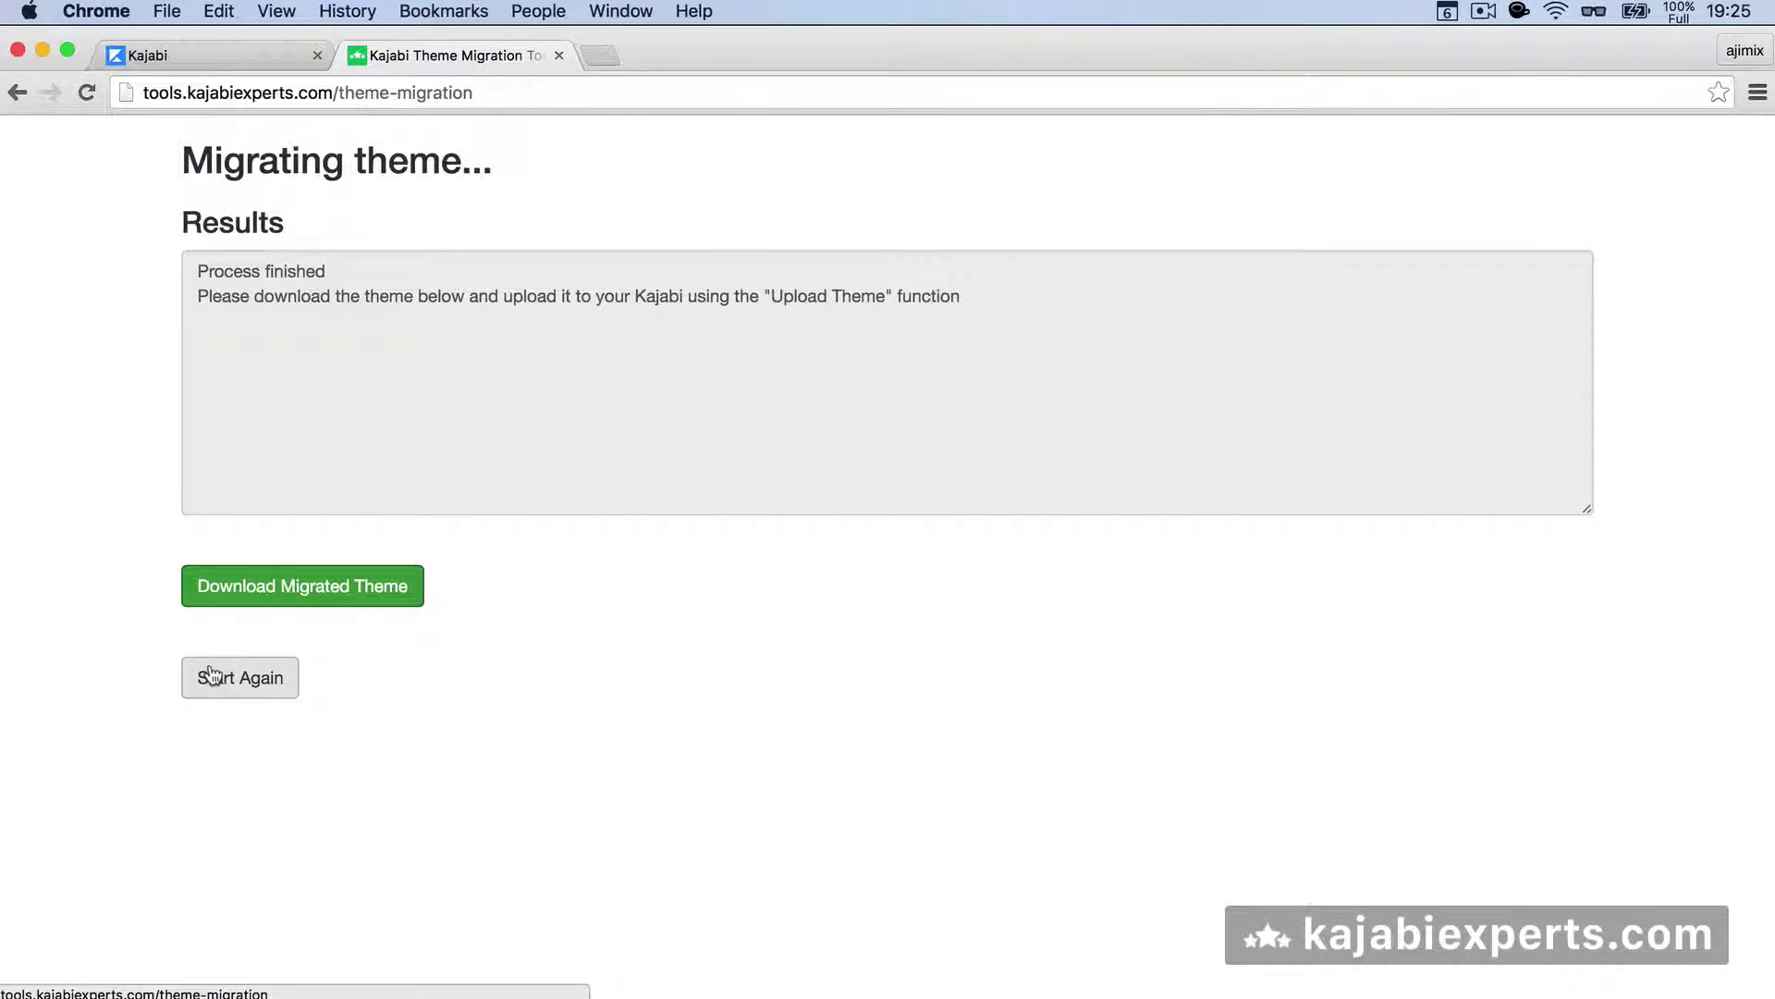